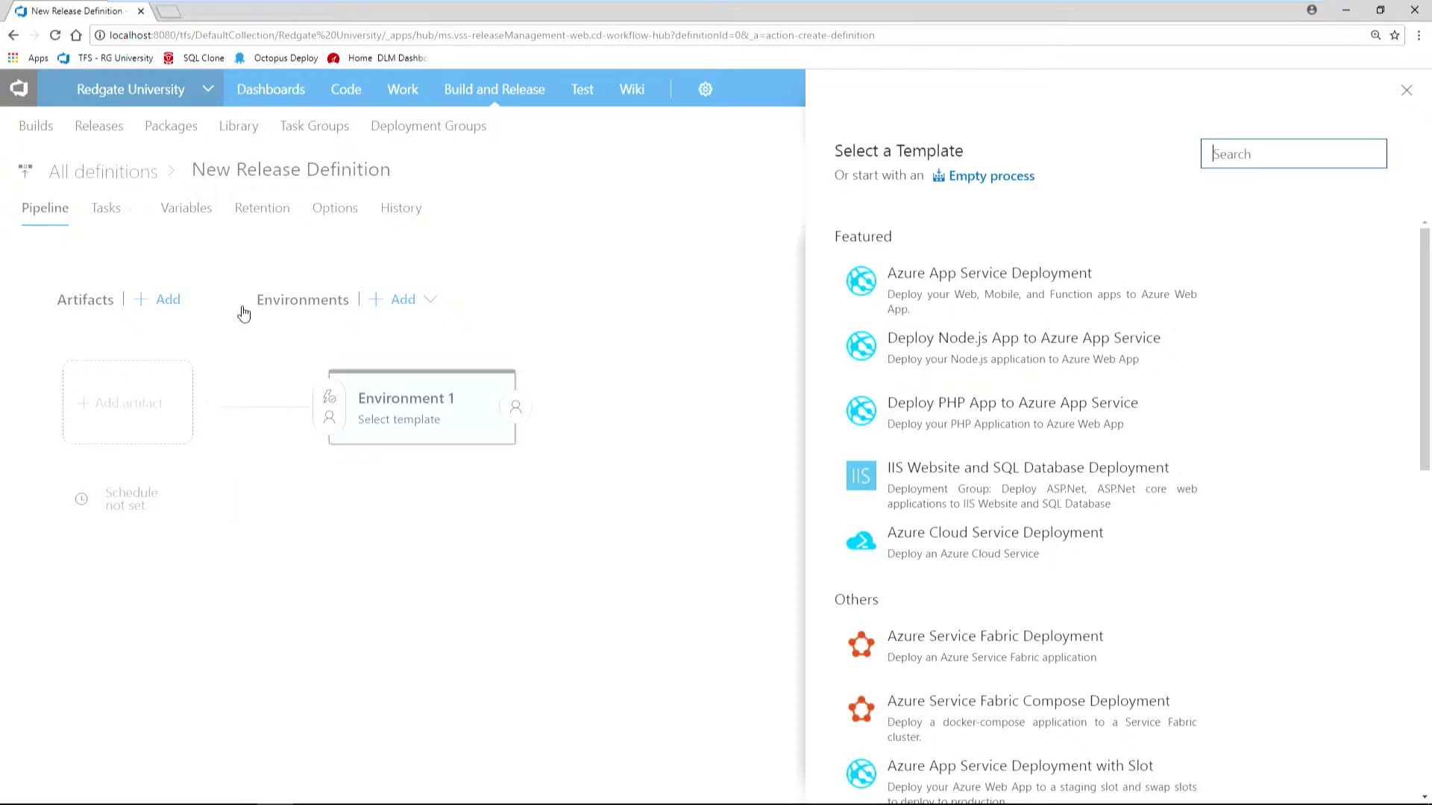
Start the release from an empty process and rename its environment to Testing.
{"action": "left_click", "coordinate": [995, 179]}
{"action": "left_click", "coordinate": [953, 417]}
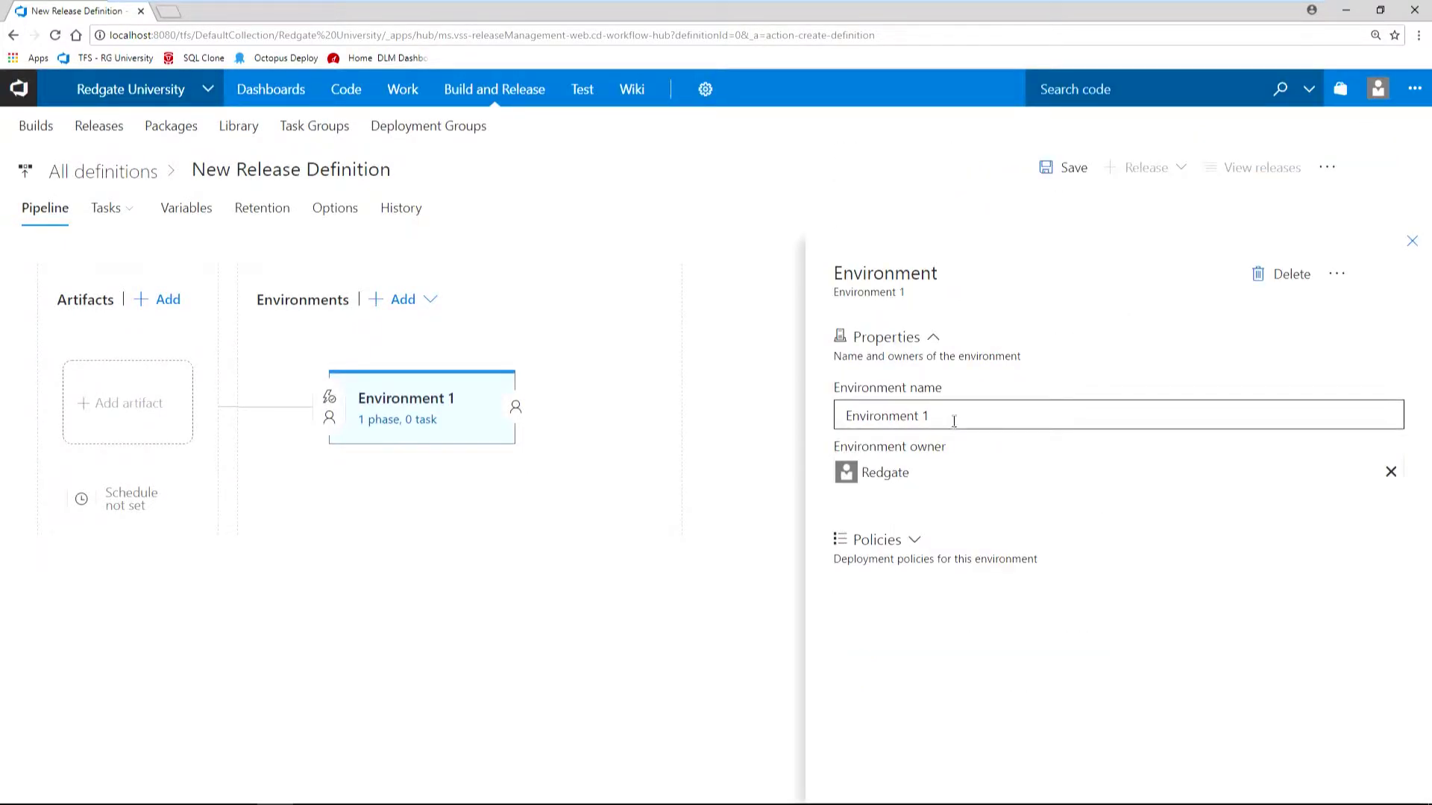
{"action": "key", "text": "ctrl+a"}
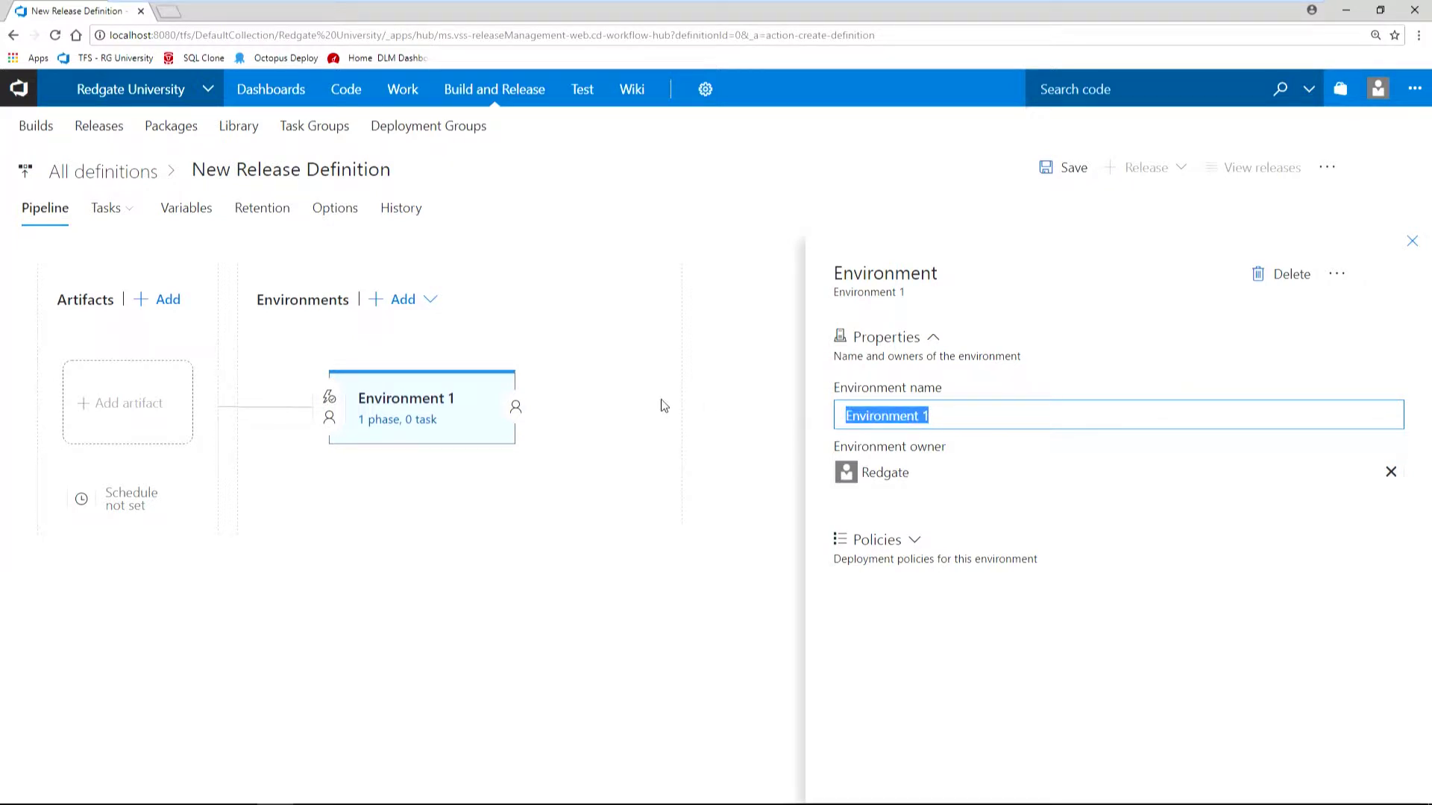
{"action": "type", "text": "Testing"}
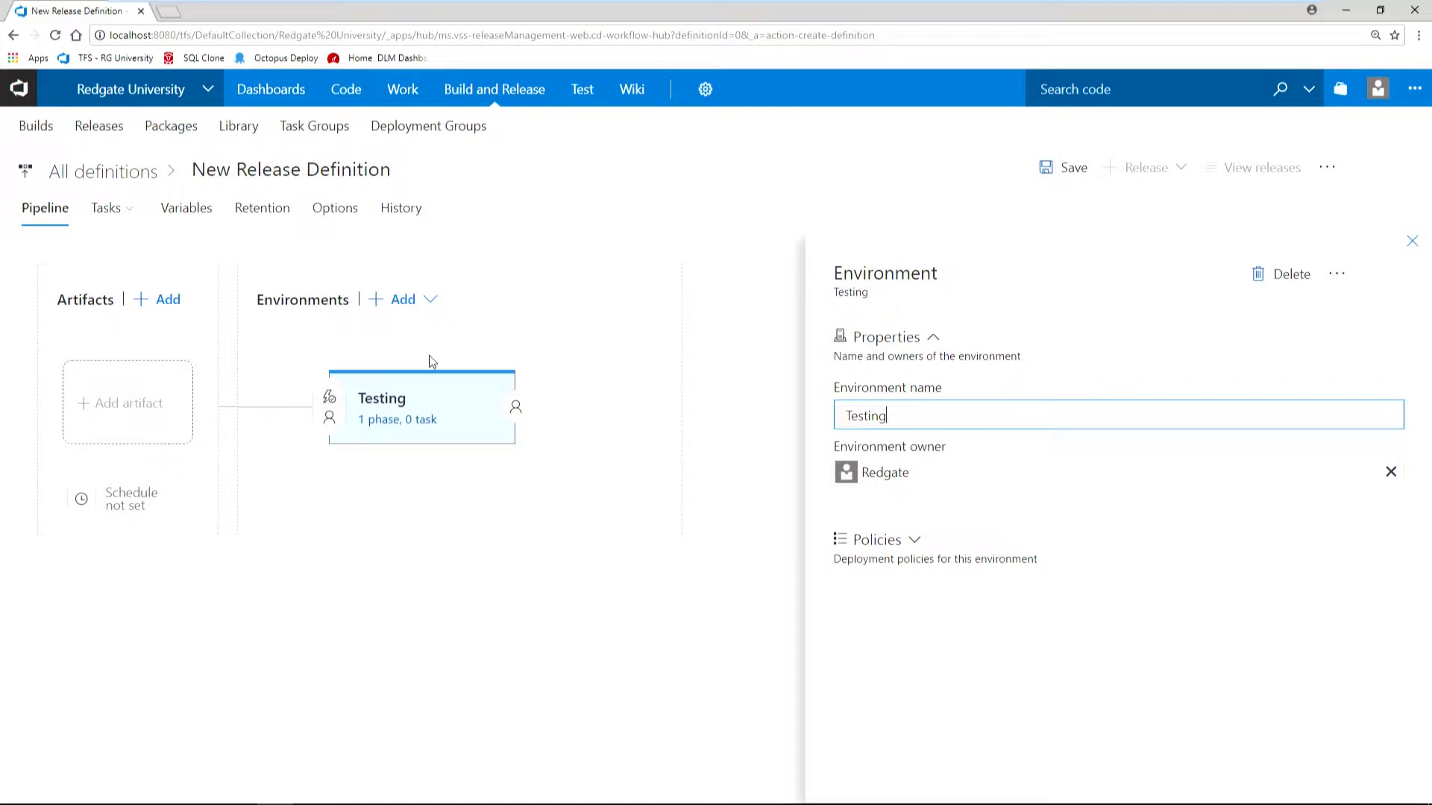
{"action": "left_click", "coordinate": [167, 309]}
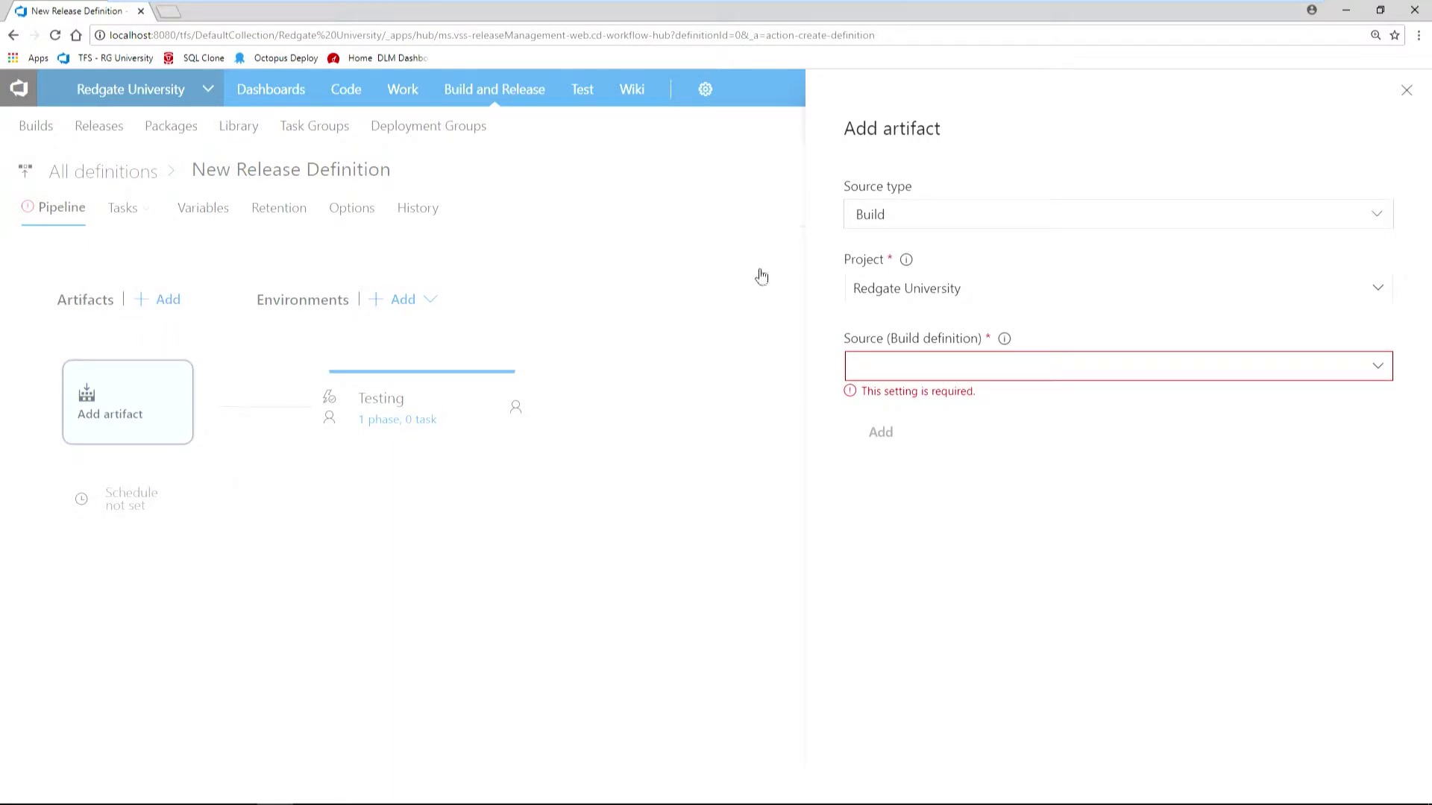
Add the Redgate University-CI build definition as the release definition's artifact.
{"action": "left_click", "coordinate": [1378, 373]}
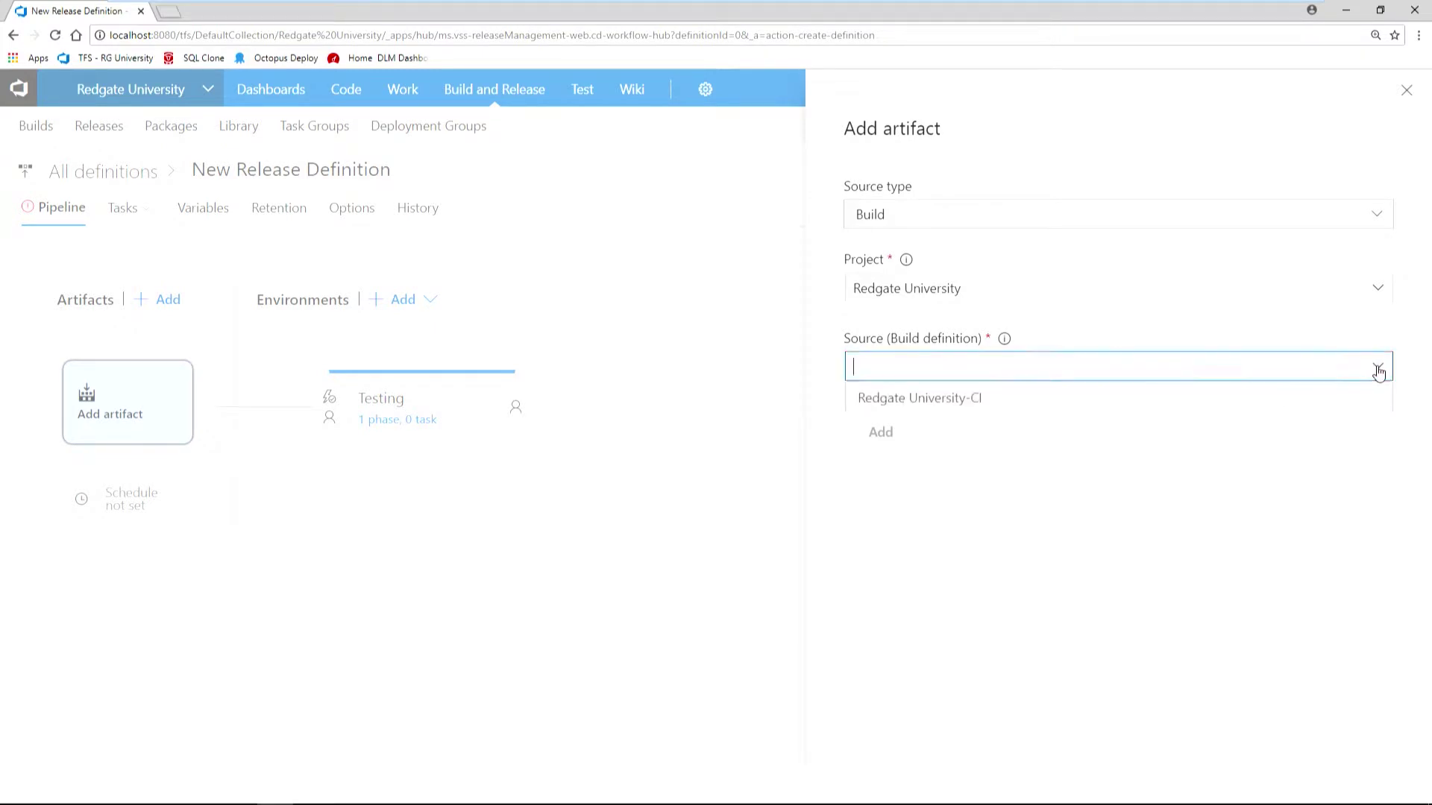
{"action": "left_click", "coordinate": [967, 399]}
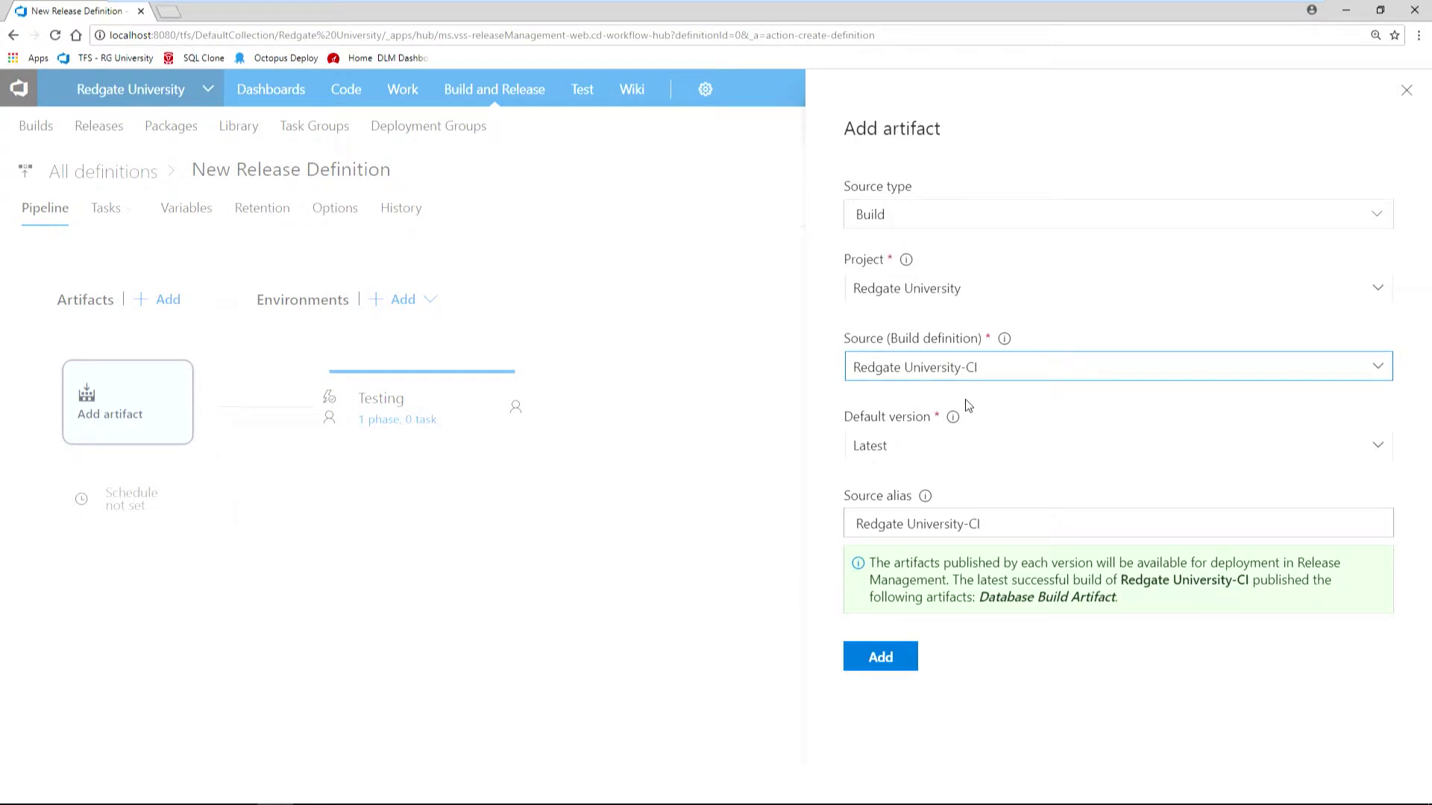
{"action": "left_click", "coordinate": [895, 660]}
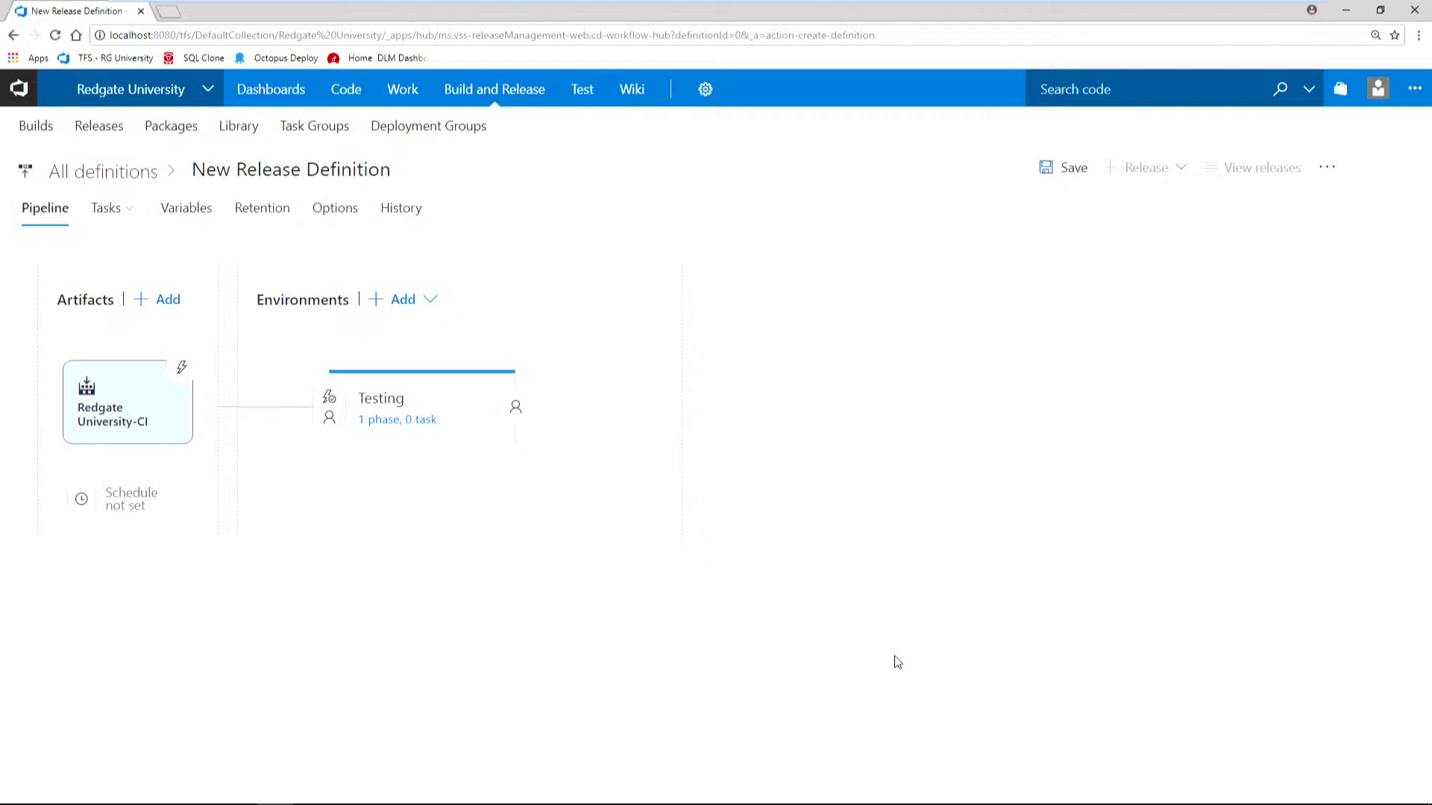
{"action": "mouse_move", "coordinate": [405, 446]}
Add the Redgate SQL Change Automation: Release task, found by searching 'SQL Chan', to Testing's agent phase.
{"action": "left_click", "coordinate": [415, 421]}
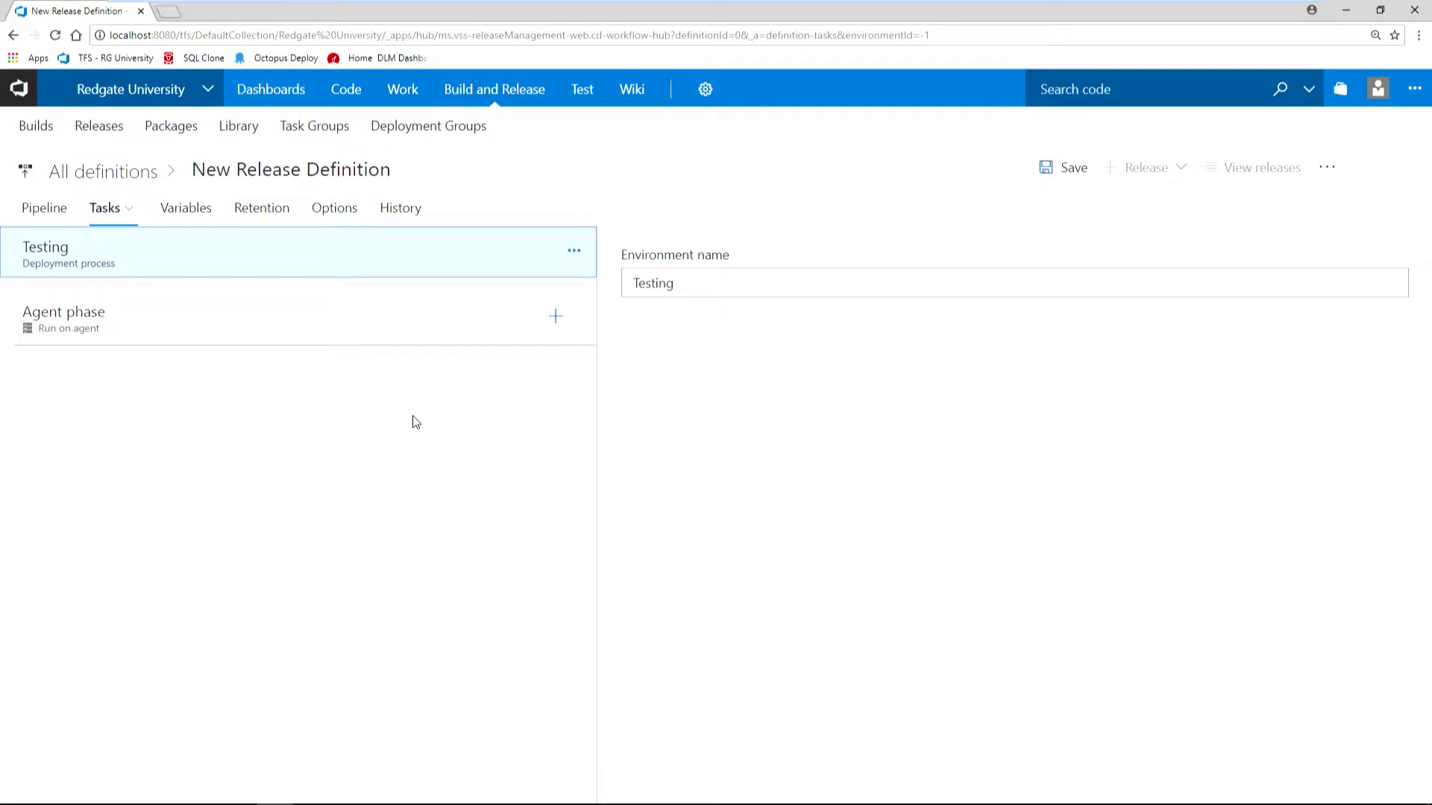
{"action": "left_click", "coordinate": [215, 335]}
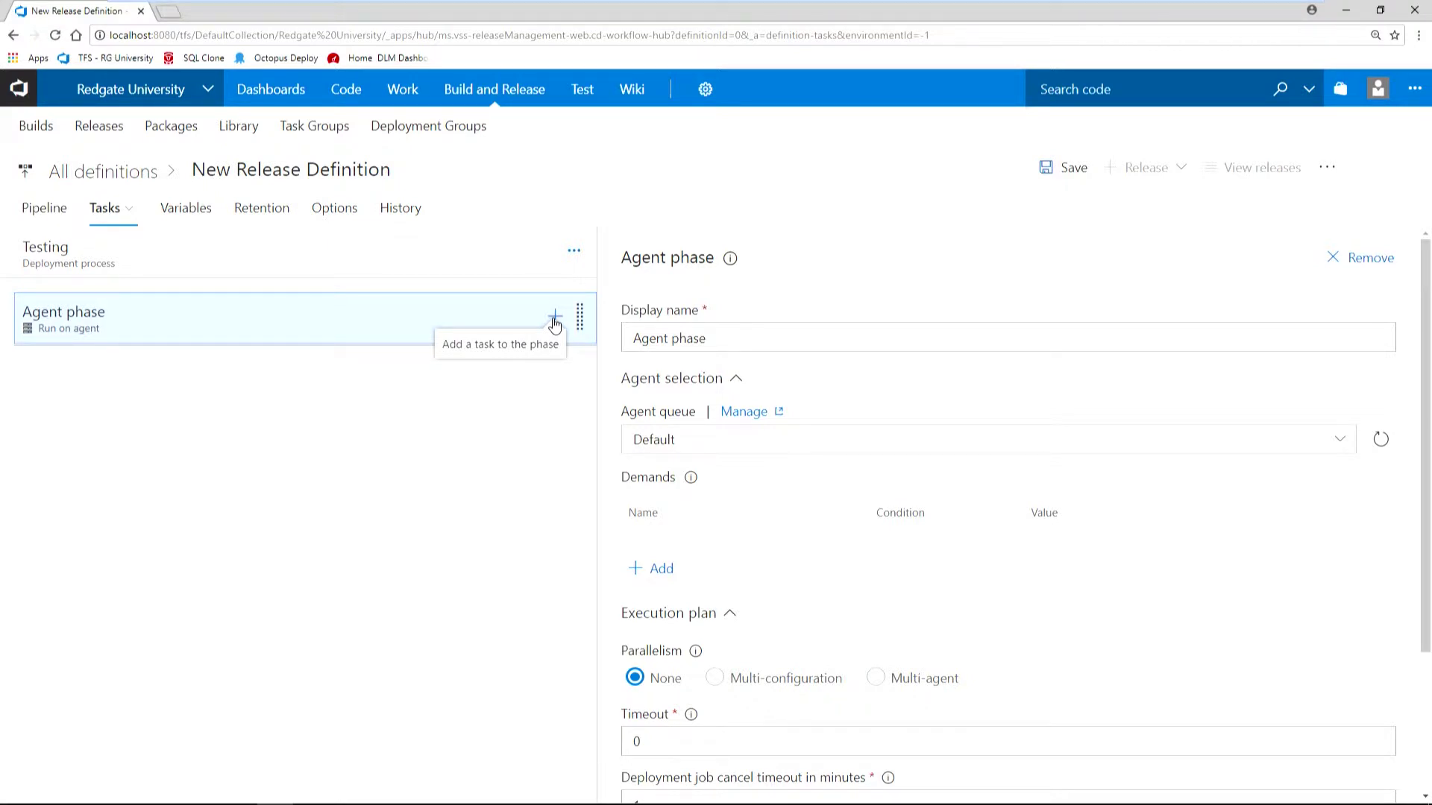
{"action": "left_click", "coordinate": [554, 324]}
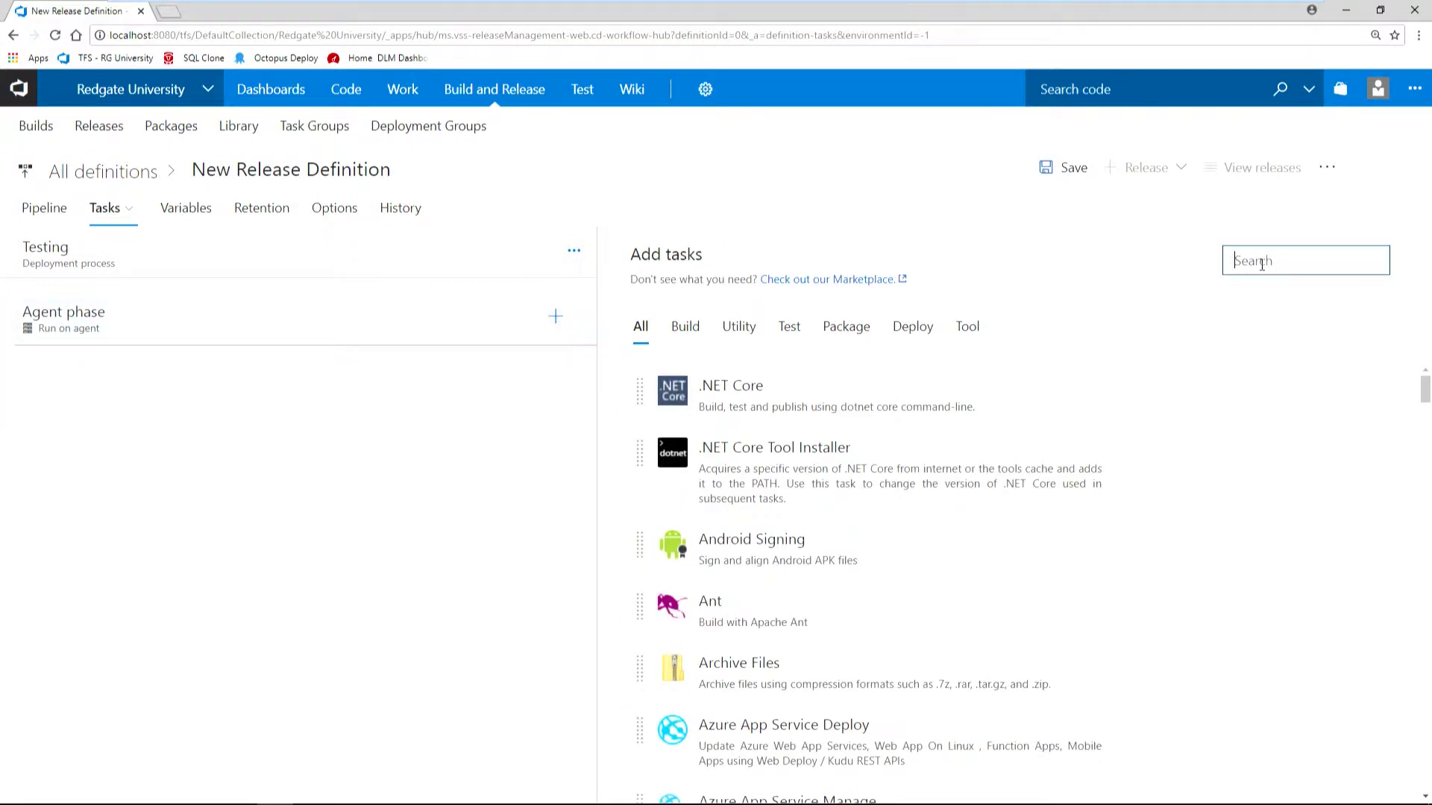
{"action": "type", "text": "SQL Chan"}
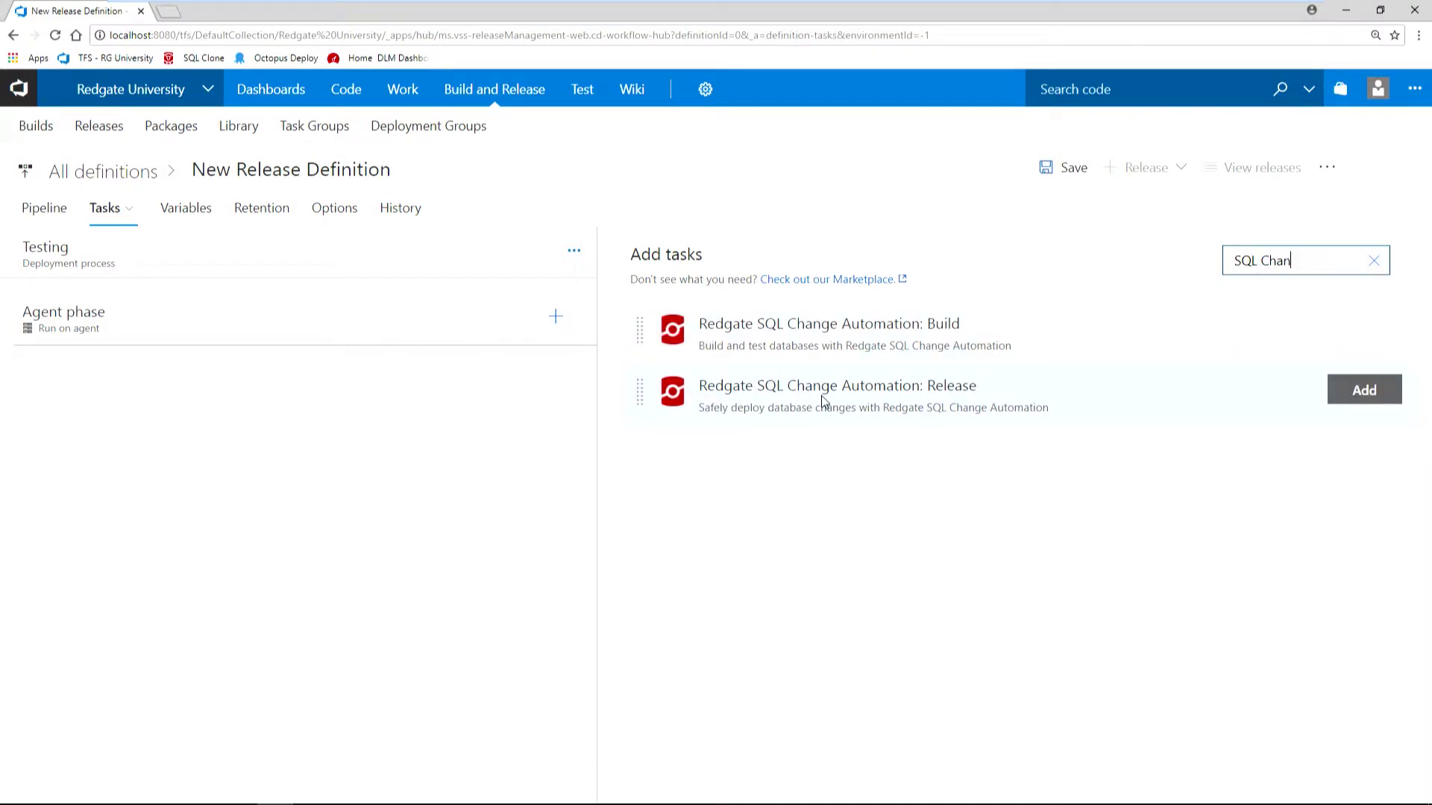
{"action": "left_click", "coordinate": [885, 384]}
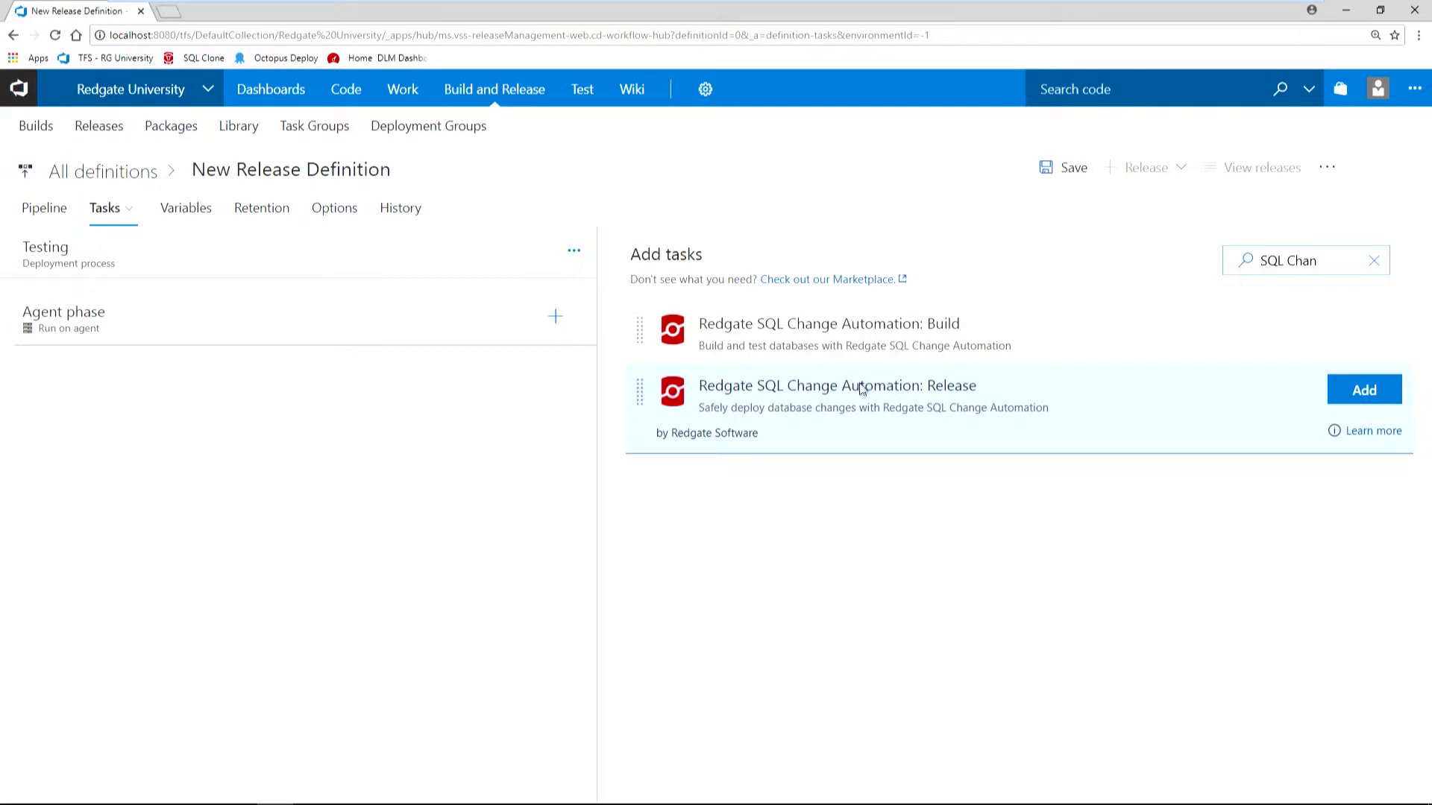
{"action": "left_click", "coordinate": [1348, 399]}
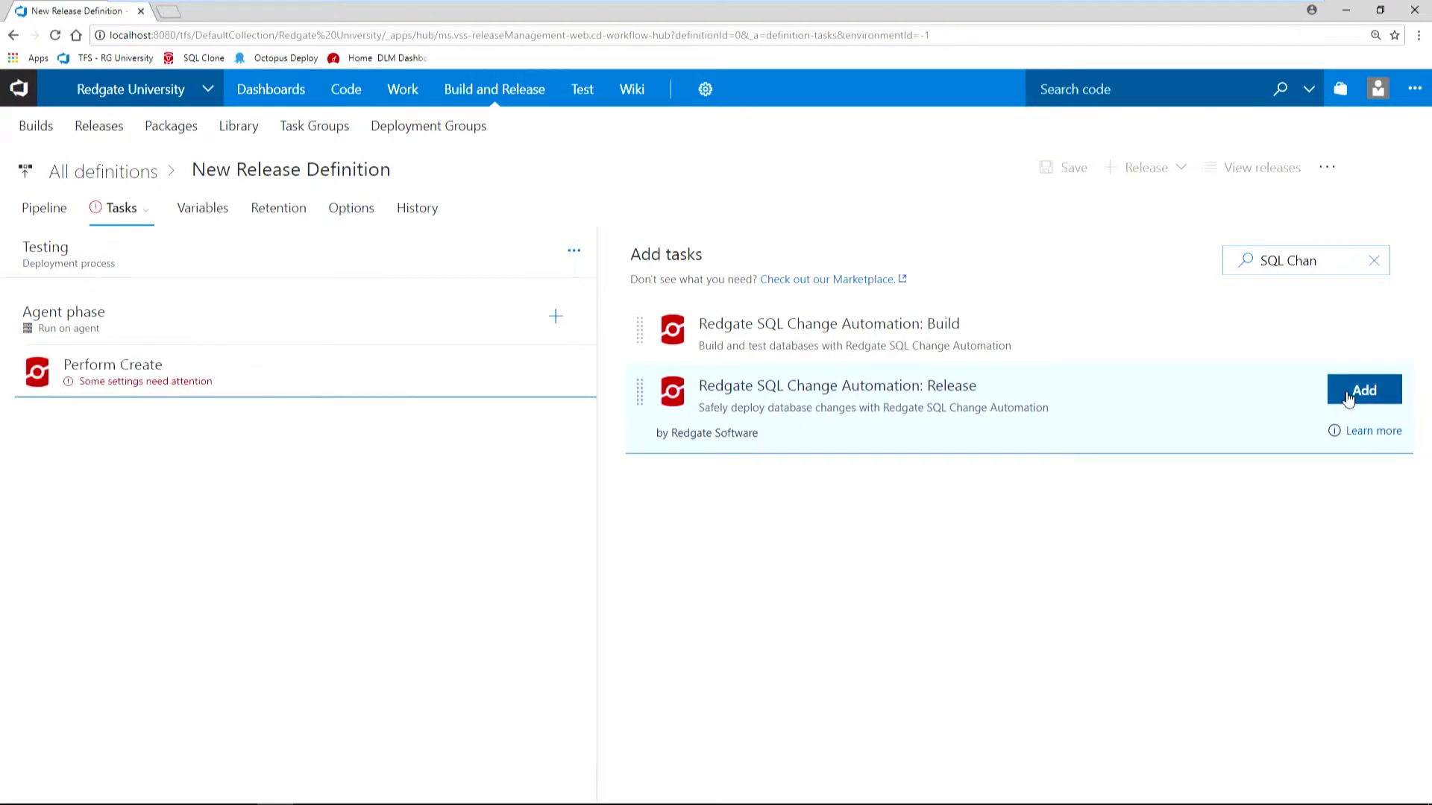
{"action": "left_click", "coordinate": [182, 383]}
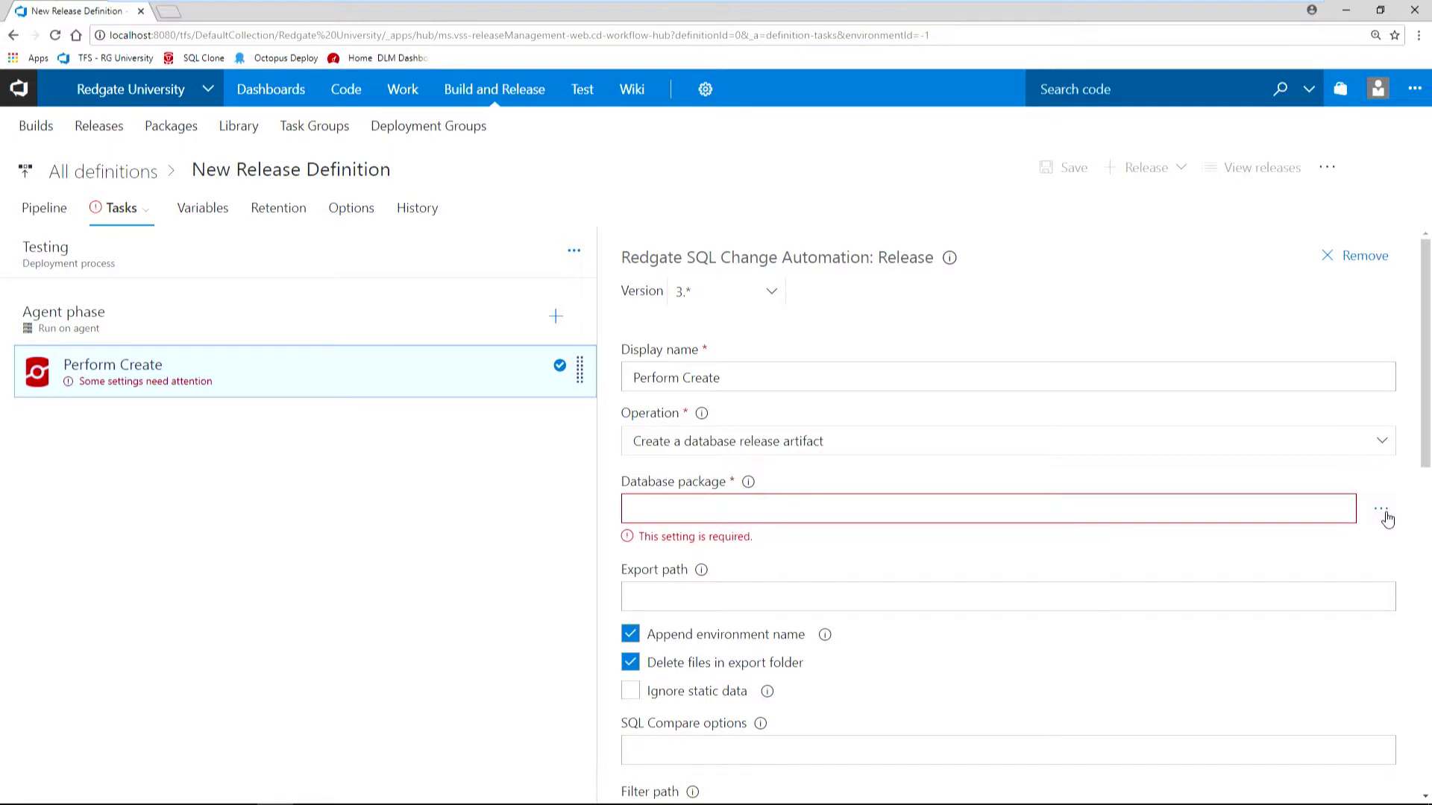
Keep the Create a database release artifact operation and use Redgate University-CI's Database Build Artifact as the package.
{"action": "left_click", "coordinate": [1383, 445]}
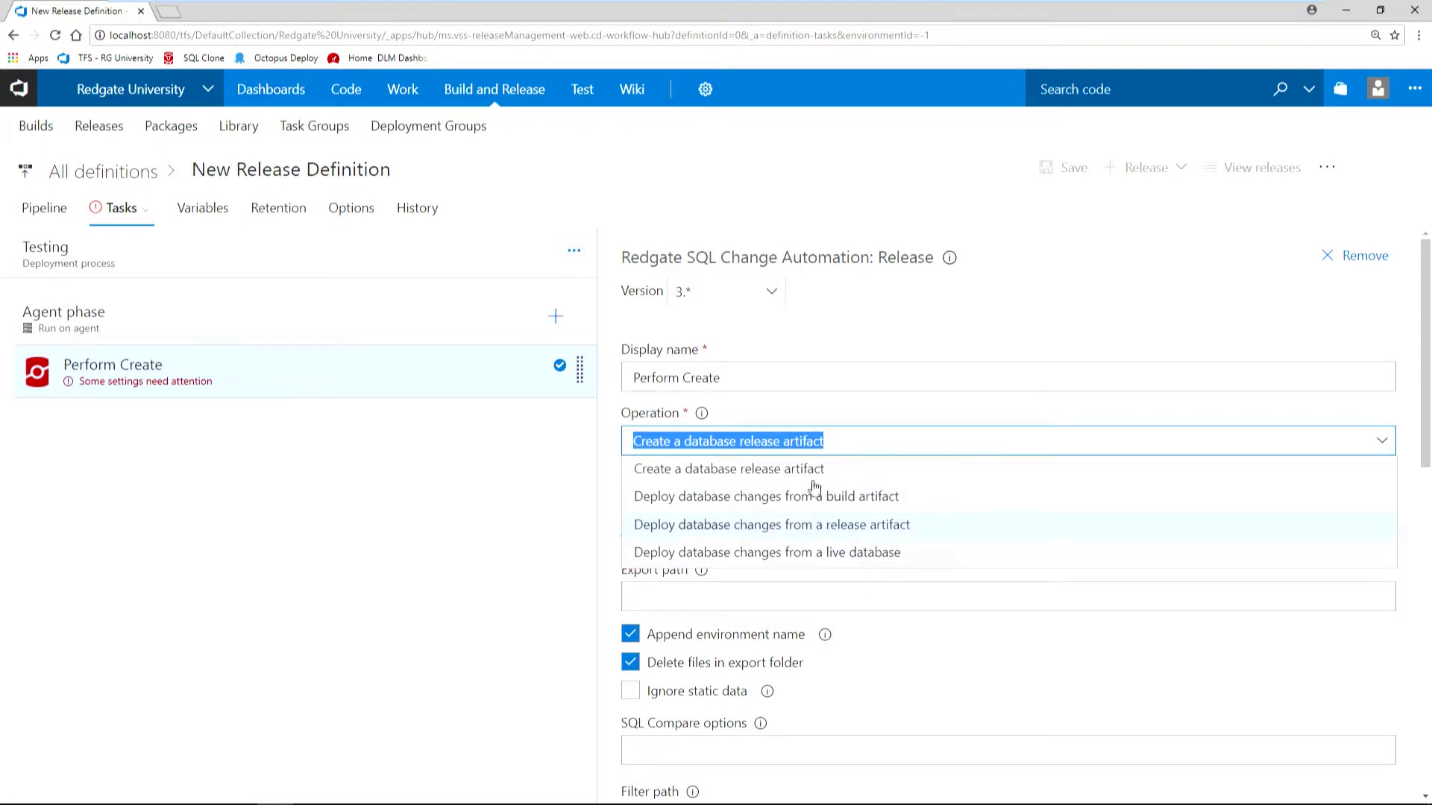
{"action": "left_click", "coordinate": [793, 469]}
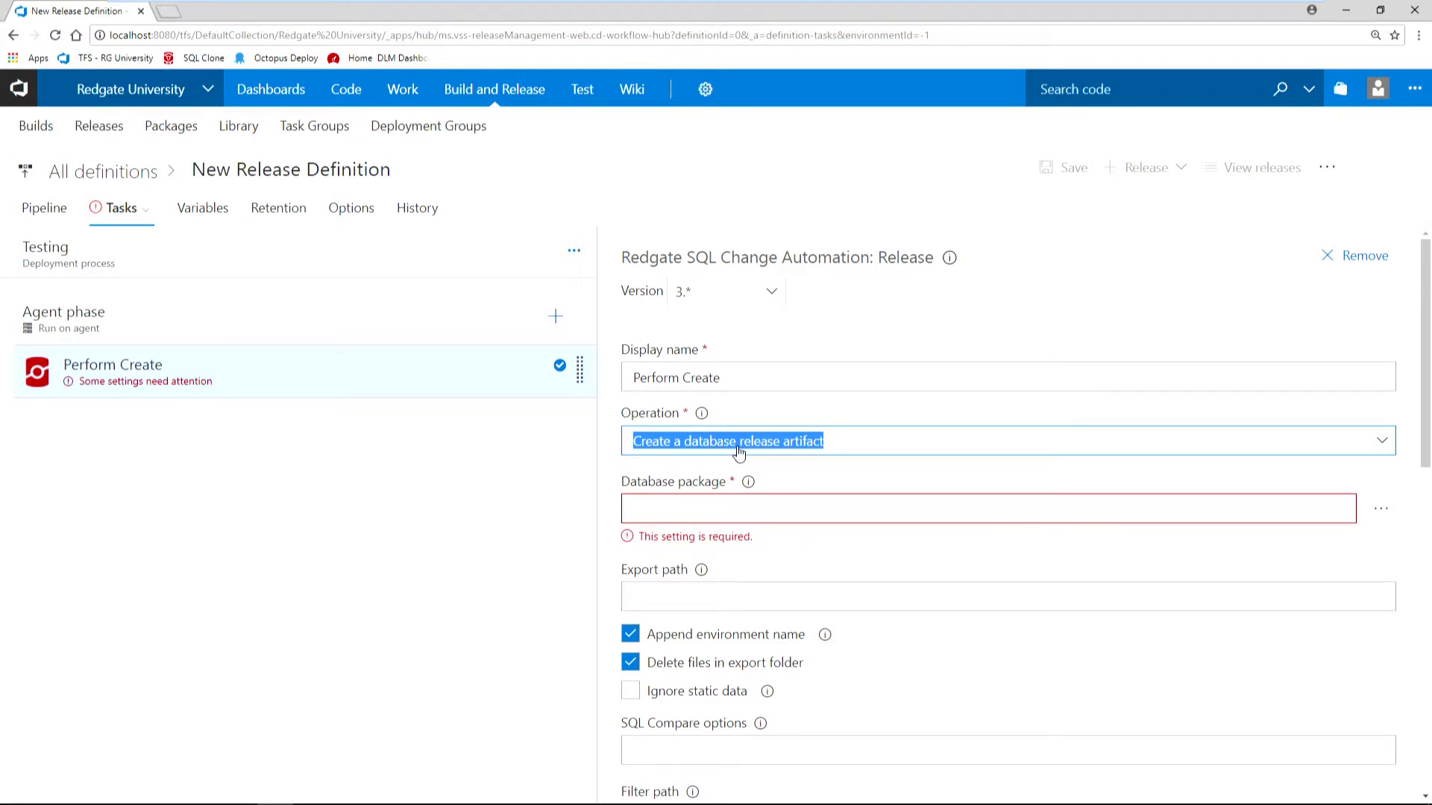
{"action": "left_click", "coordinate": [790, 508]}
{"action": "left_click", "coordinate": [1383, 508]}
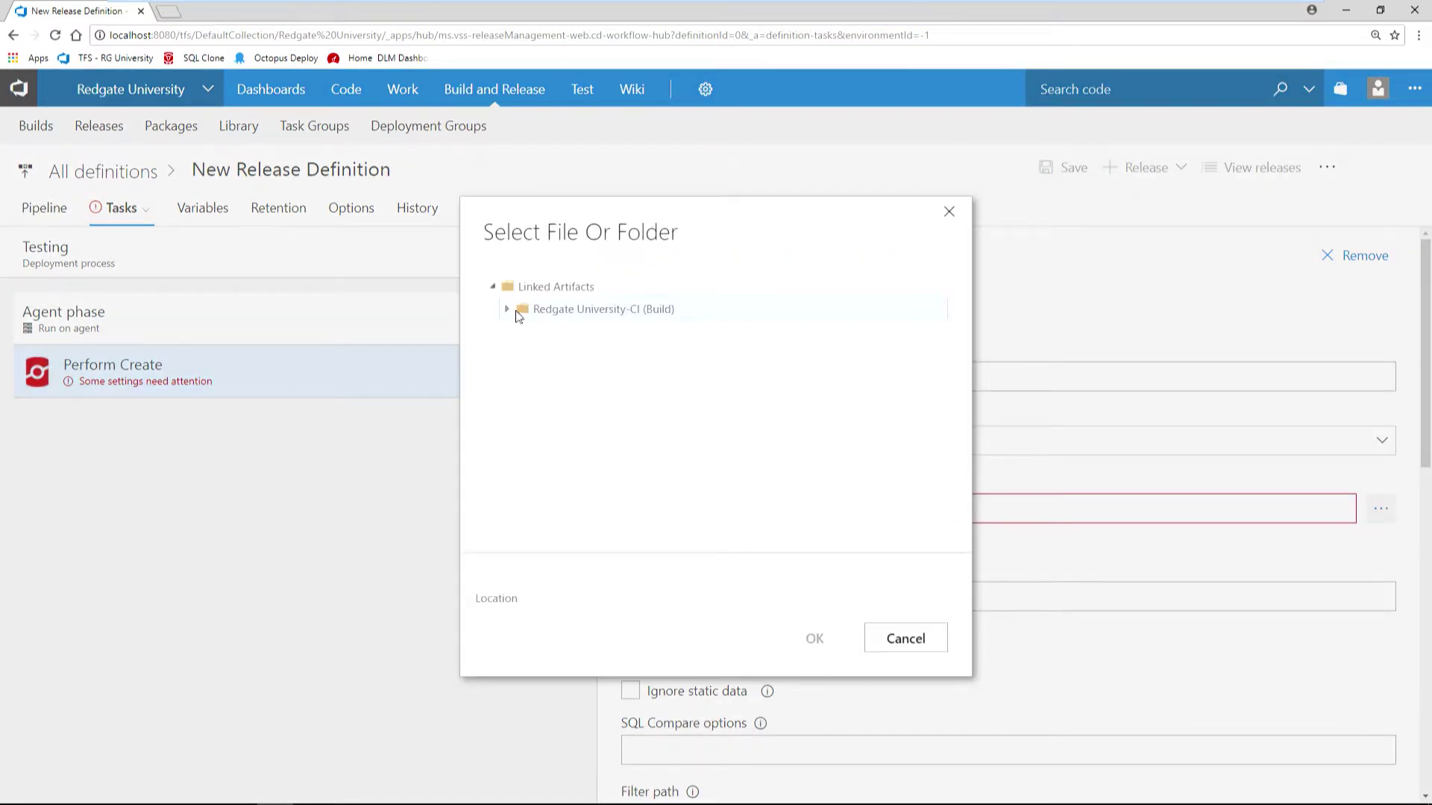
{"action": "left_click", "coordinate": [510, 310]}
{"action": "left_click", "coordinate": [525, 331]}
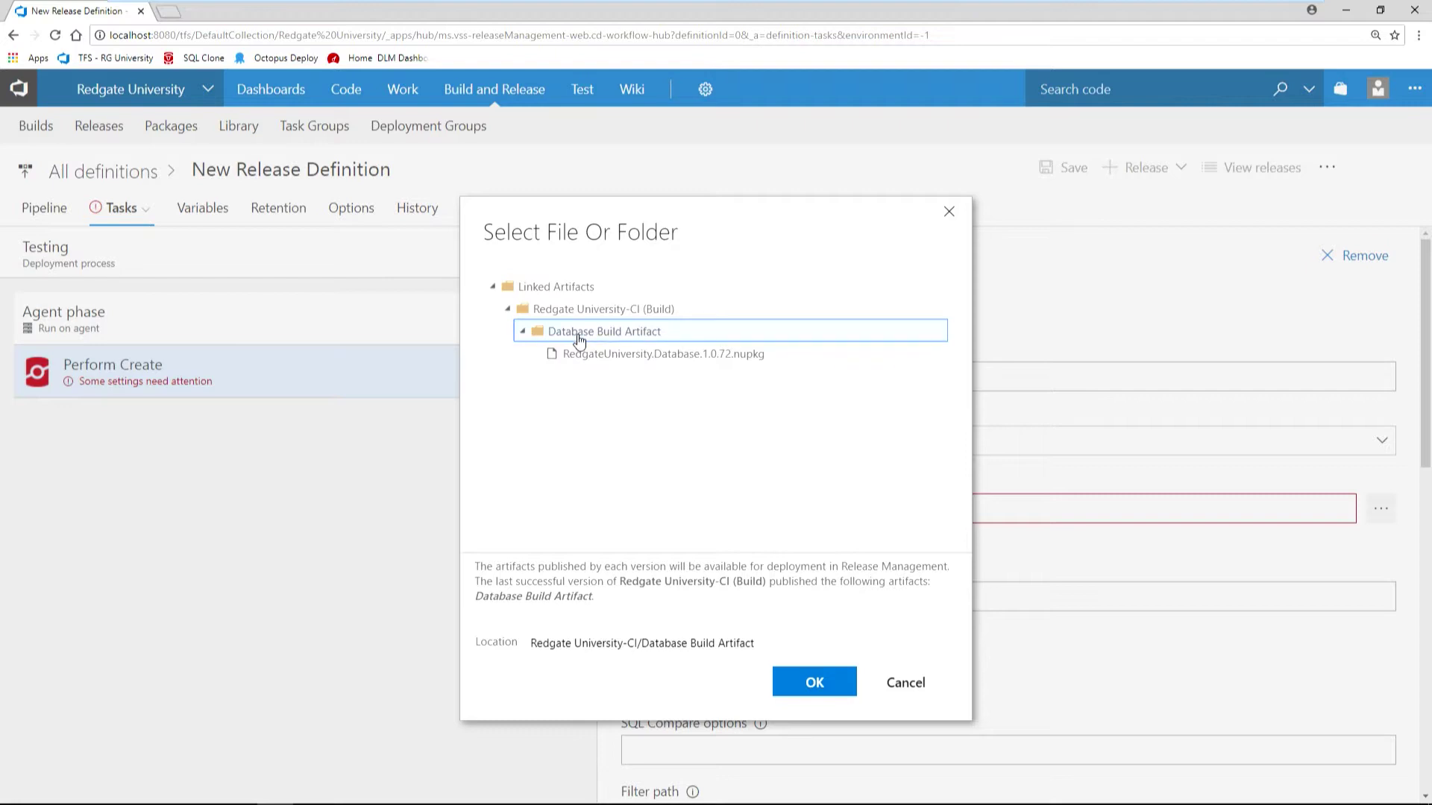
{"action": "left_click", "coordinate": [810, 683]}
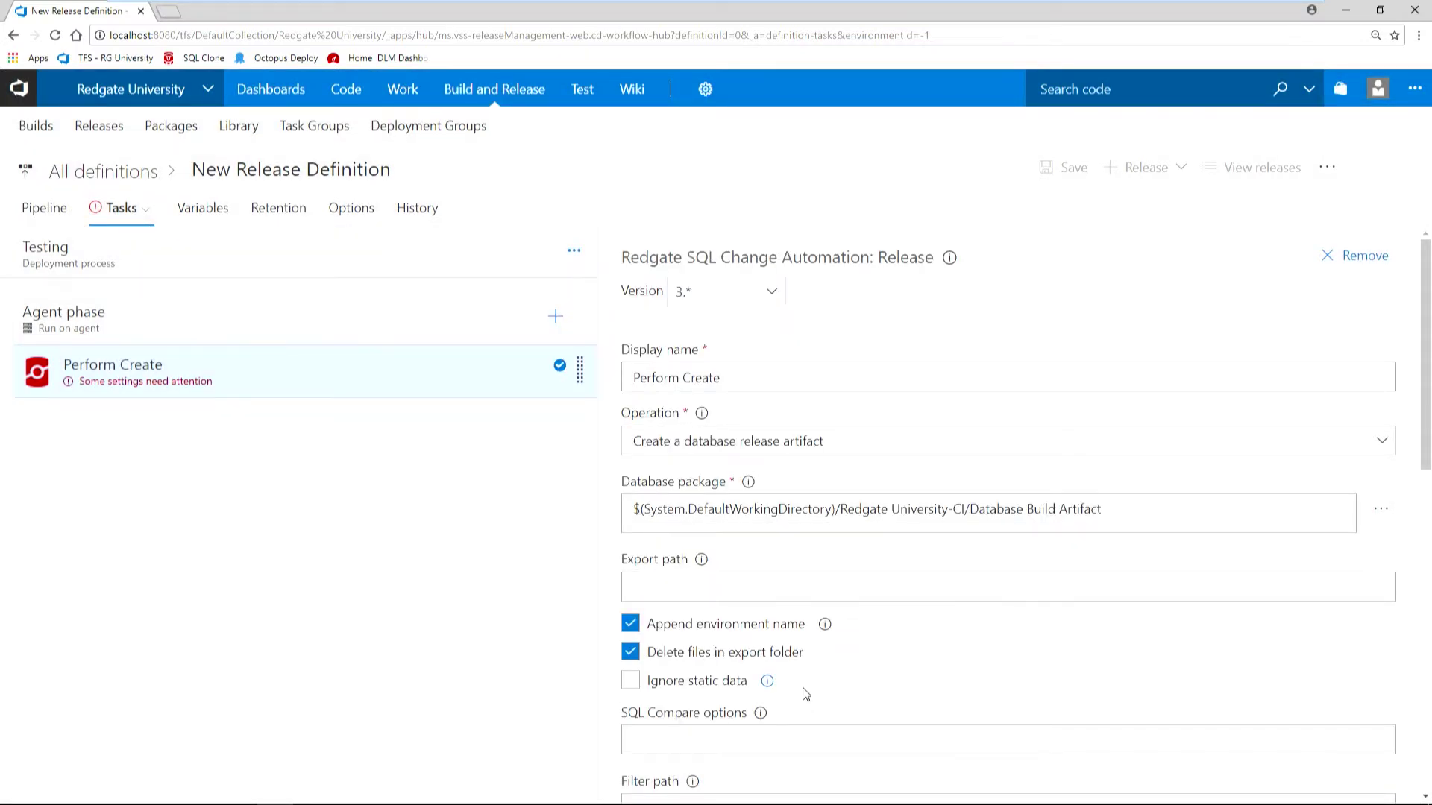
{"action": "left_click_drag", "start_coordinate": [1425, 416], "coordinate": [1421, 545]}
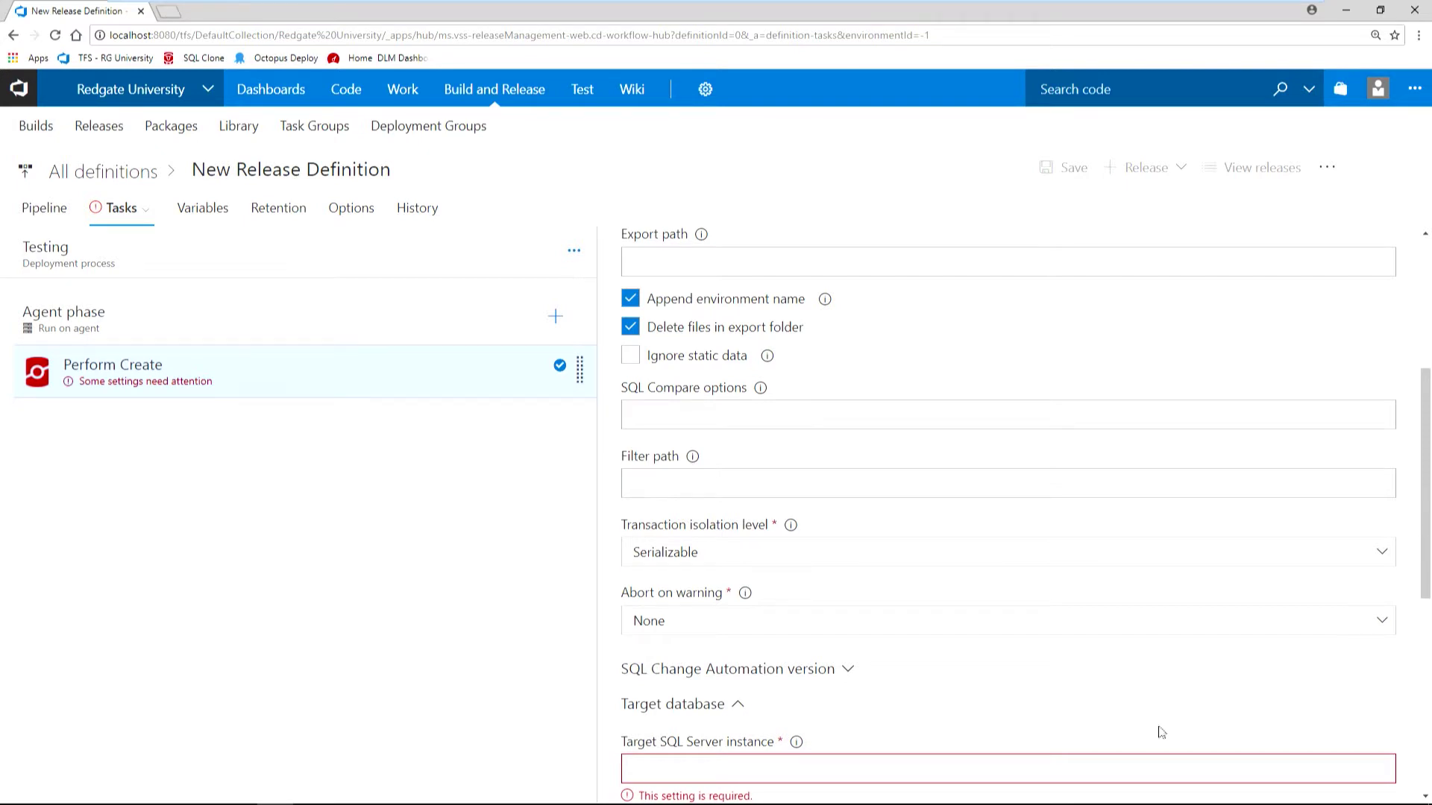
{"action": "left_click", "coordinate": [690, 416]}
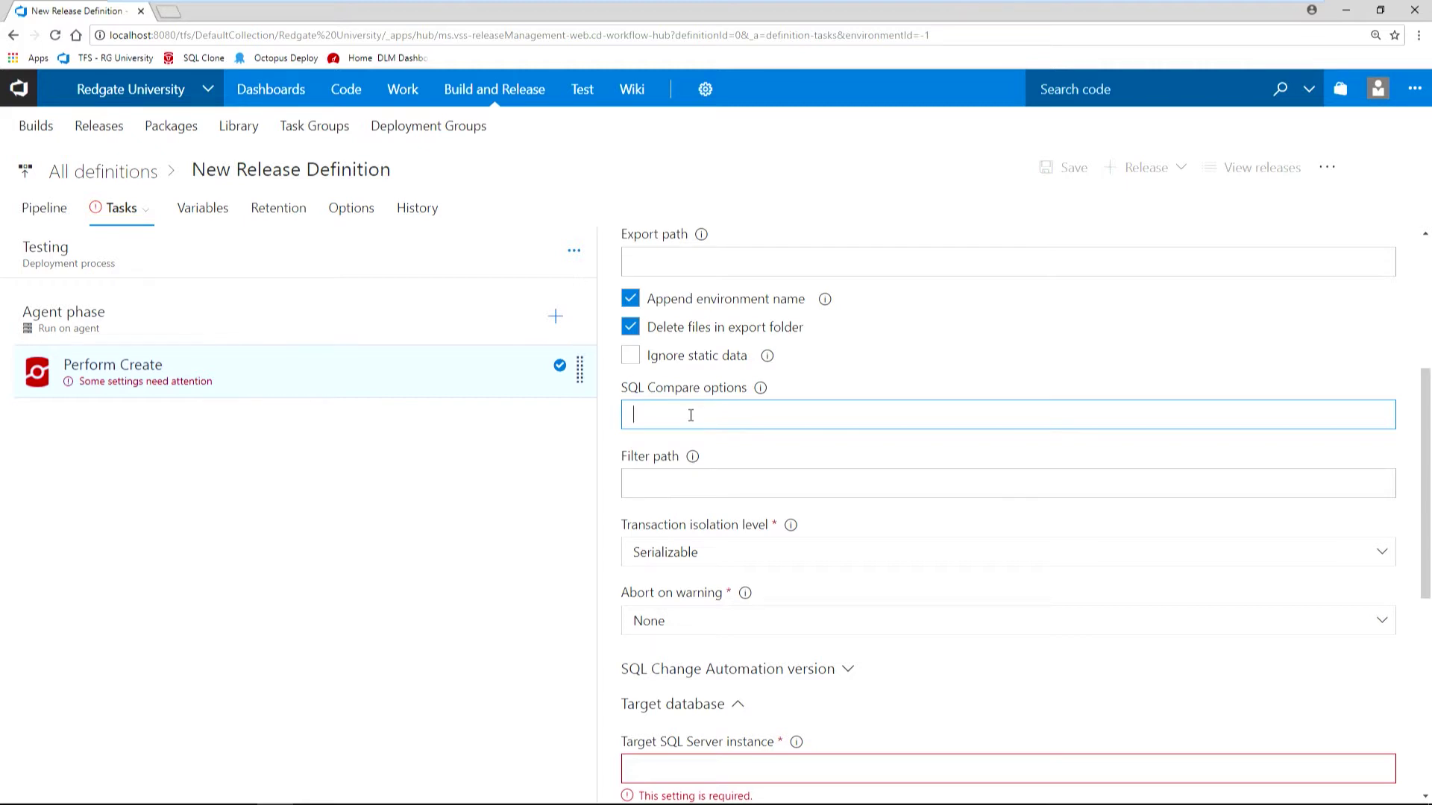
{"action": "left_click_drag", "start_coordinate": [1426, 489], "coordinate": [1425, 631]}
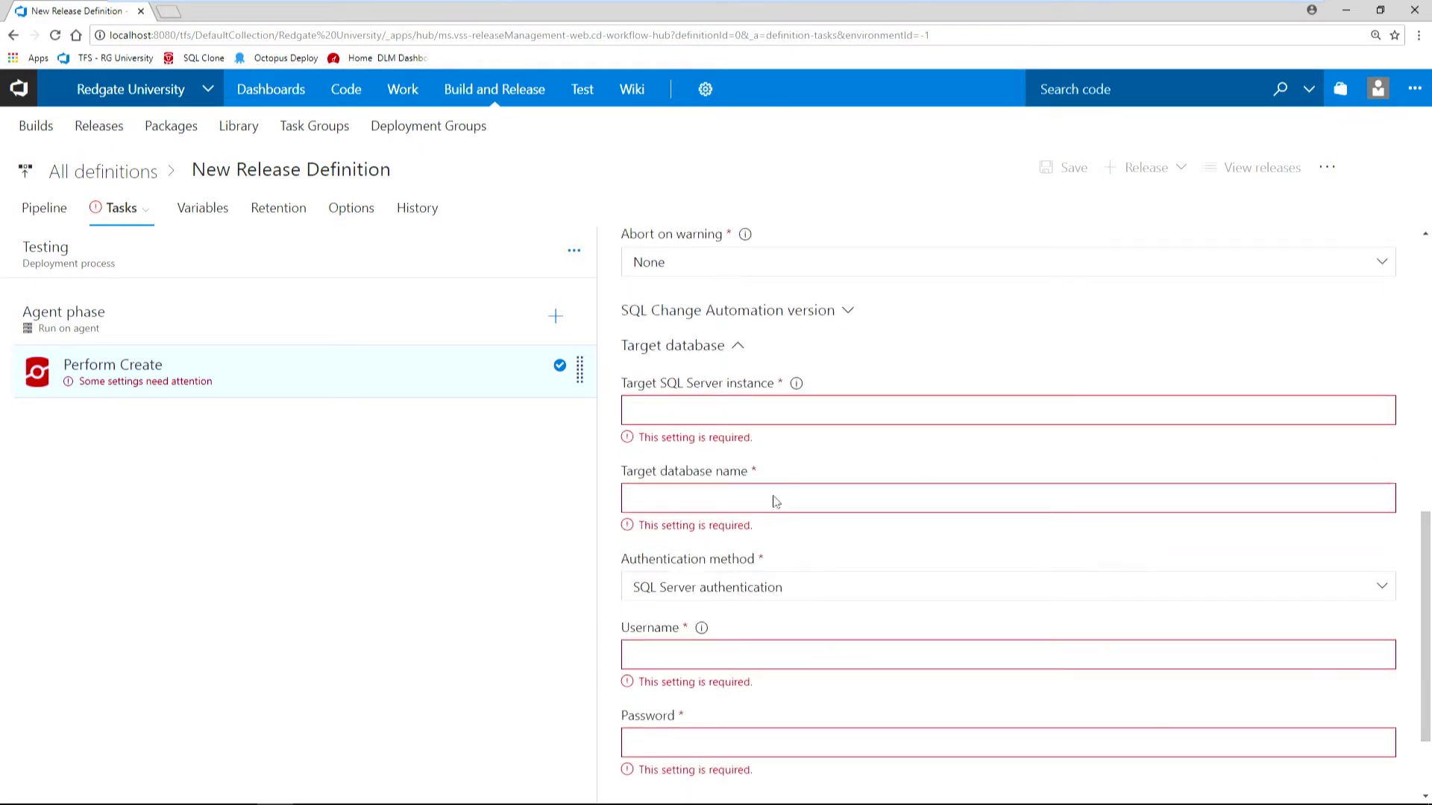
{"action": "left_click", "coordinate": [695, 417]}
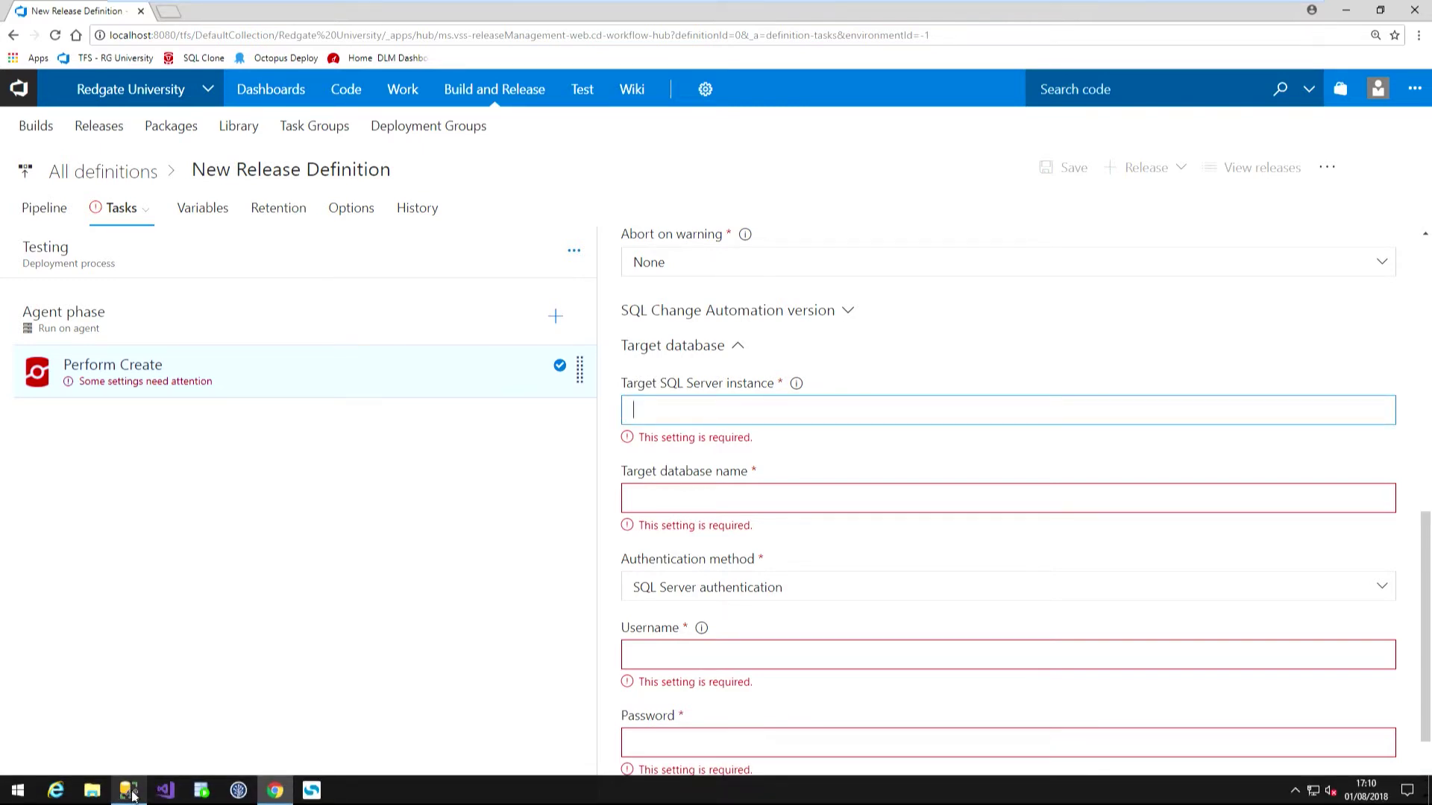
{"action": "left_click", "coordinate": [129, 792]}
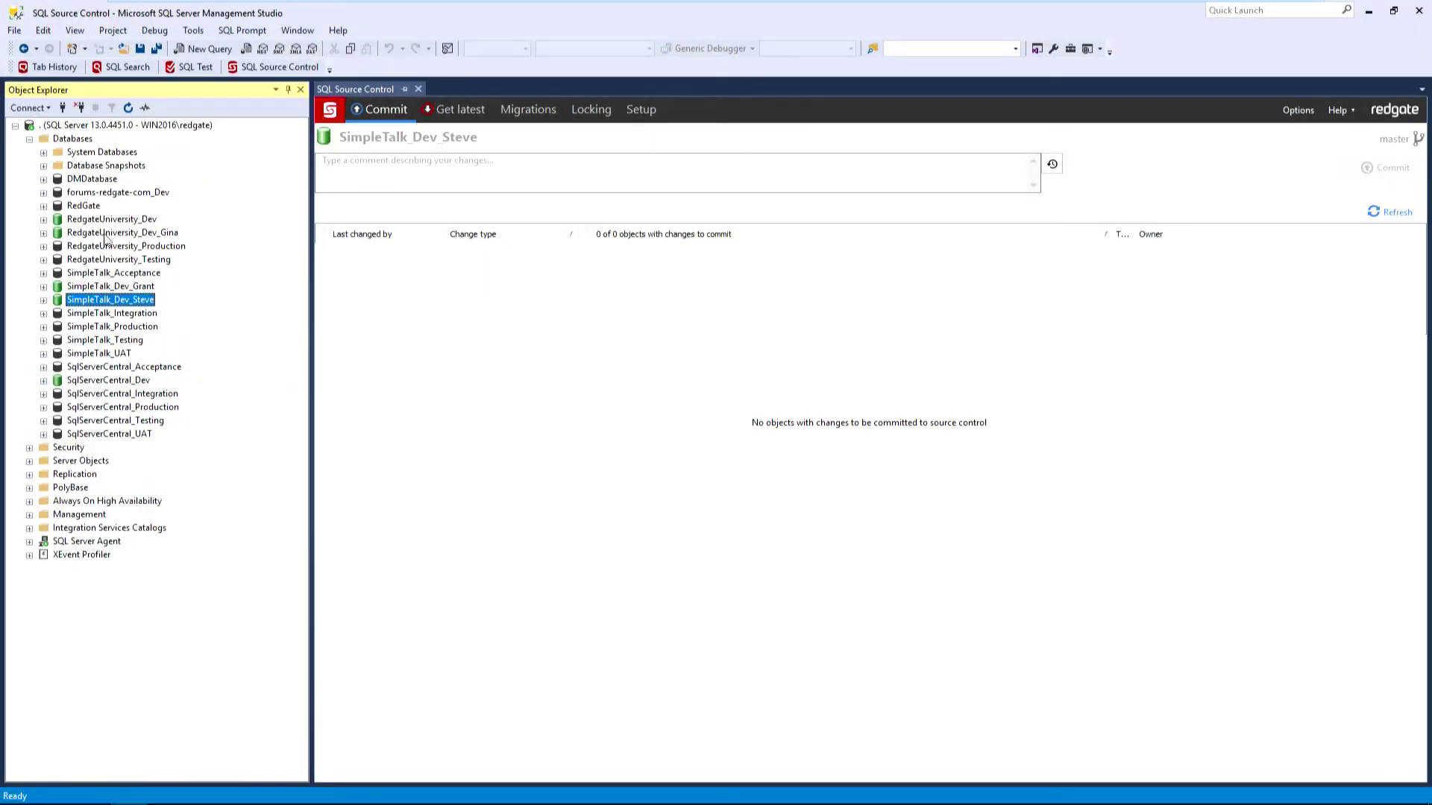
Select RedgateUniversity_Testing in SSMS Object Explorer to see it isn't linked to source control.
{"action": "left_click", "coordinate": [114, 259]}
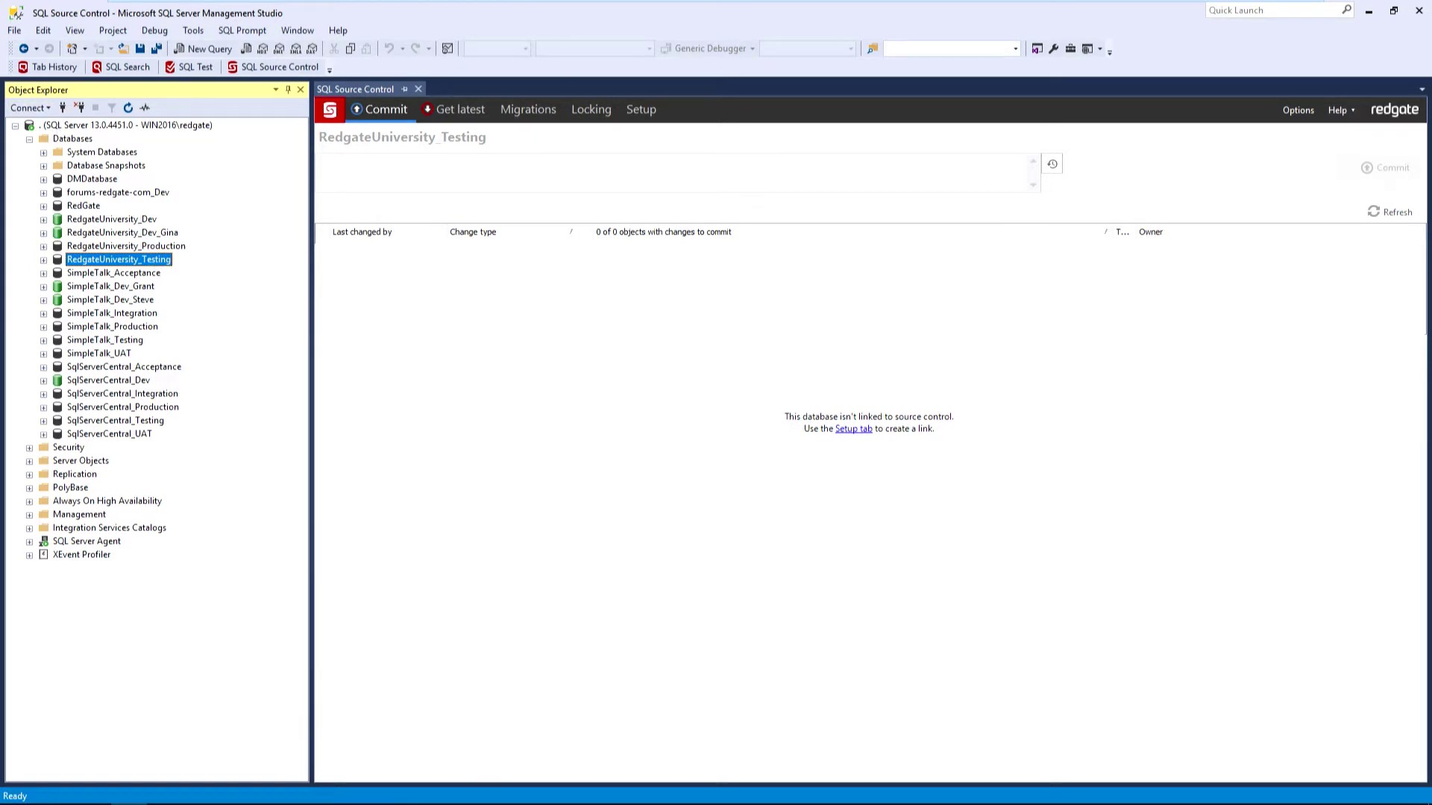
Target the task at SQL Server instance '.' and database RedgateUniversity_Testing.
{"action": "mouse_move", "coordinate": [375, 794]}
{"action": "left_click", "coordinate": [276, 790]}
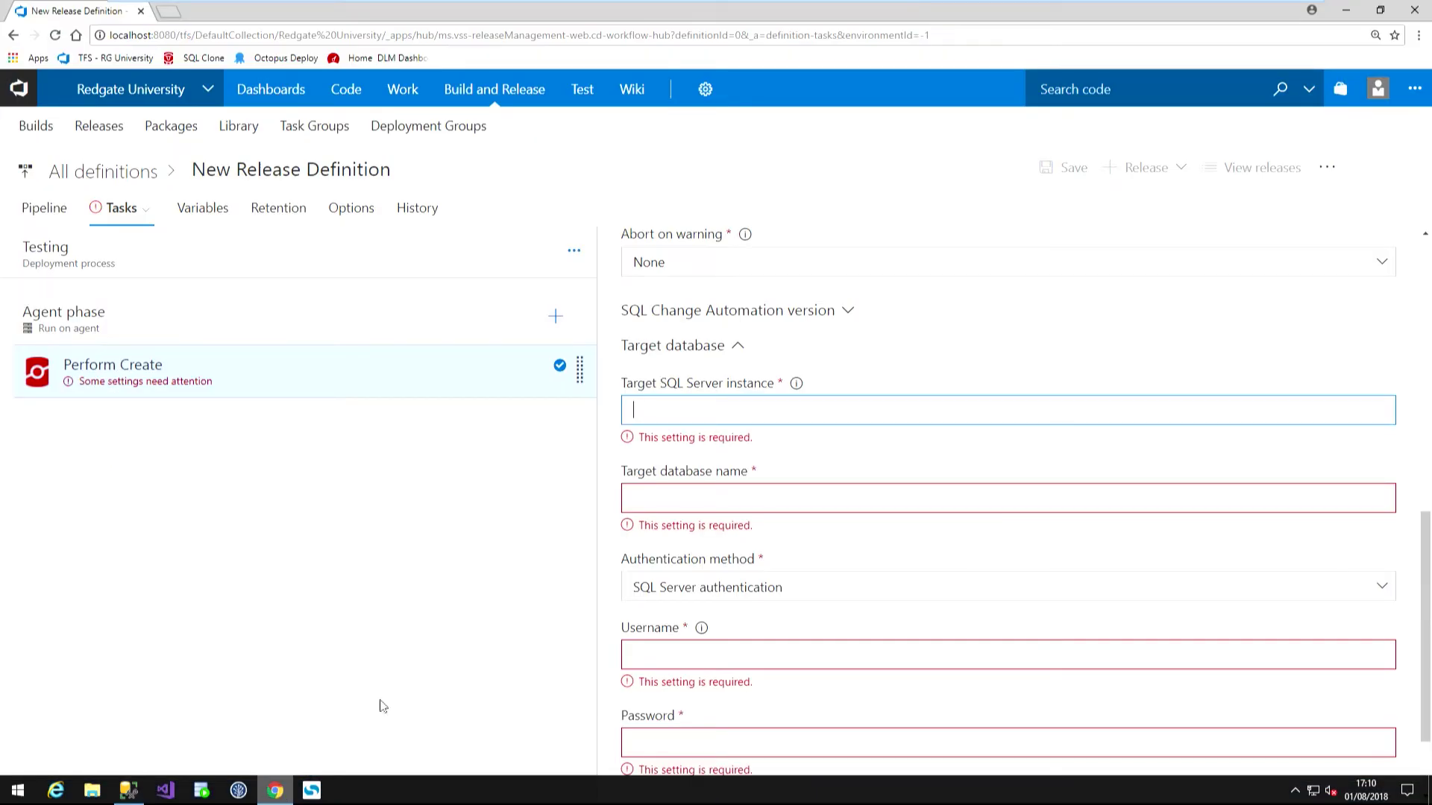
{"action": "type", "text": "."}
{"action": "left_click", "coordinate": [690, 476]}
{"action": "type", "text": "Red"}
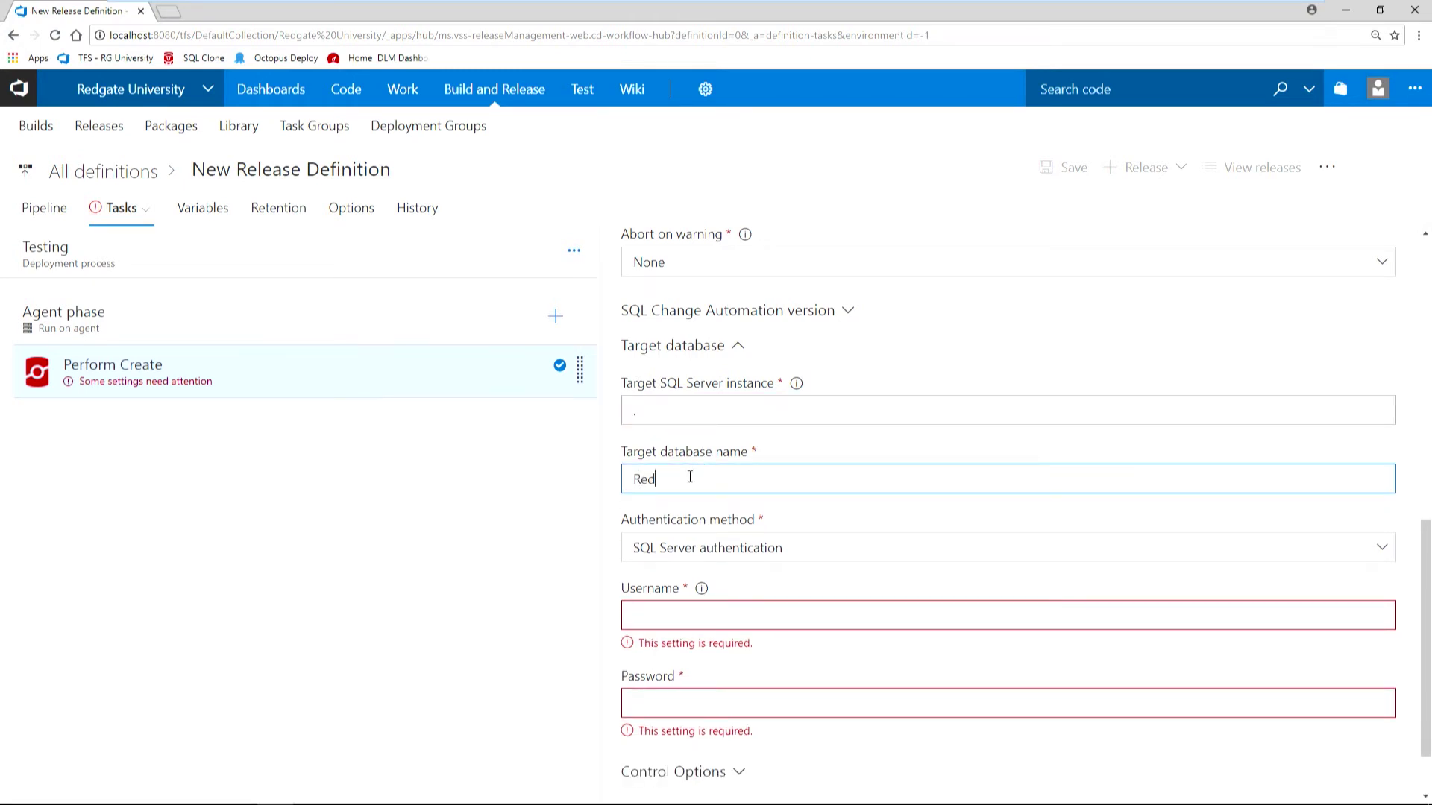
{"action": "type", "text": "gateUniversity_Testing"}
Enter the SQL Server login username and password for the task.
{"action": "left_click", "coordinate": [726, 619]}
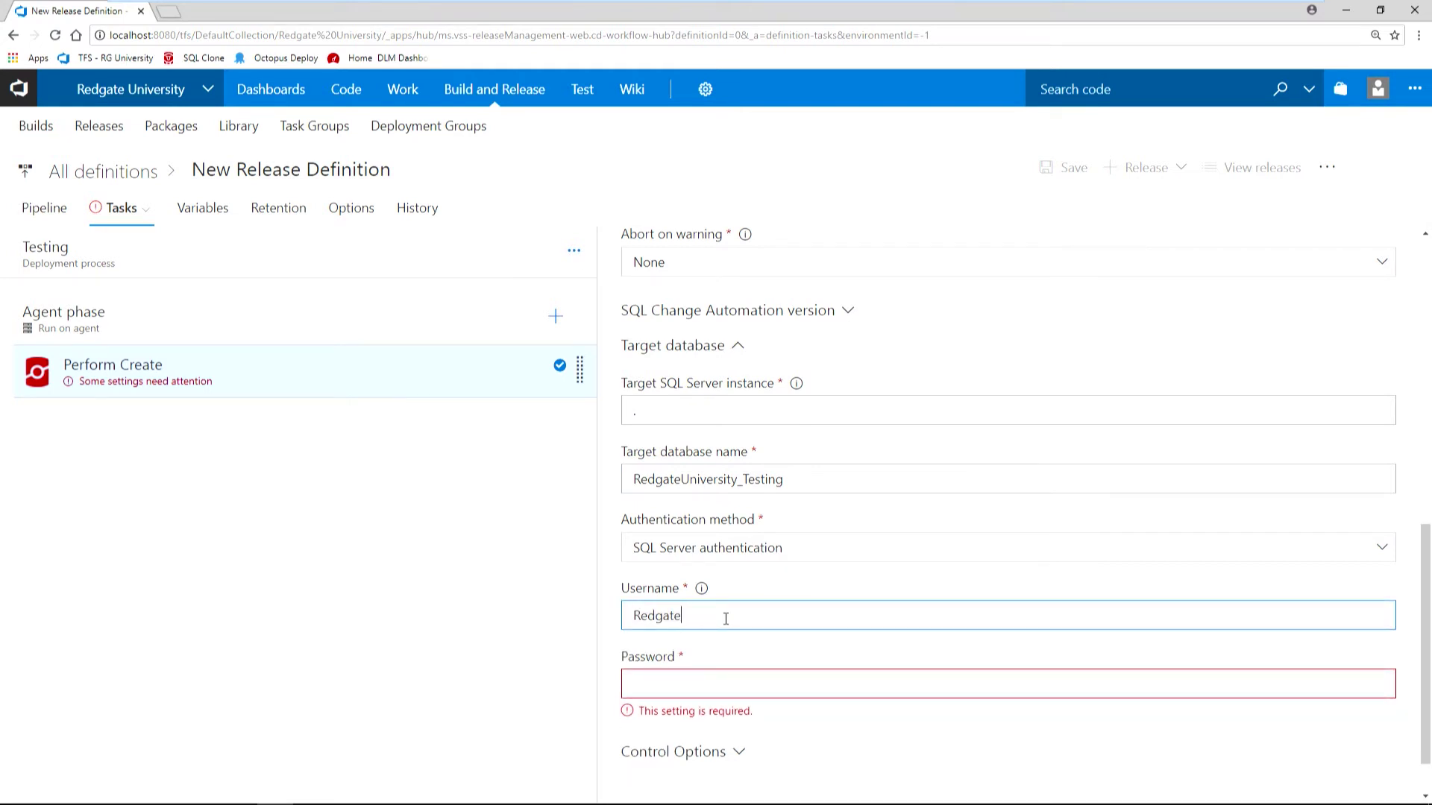
{"action": "key", "text": "Tab"}
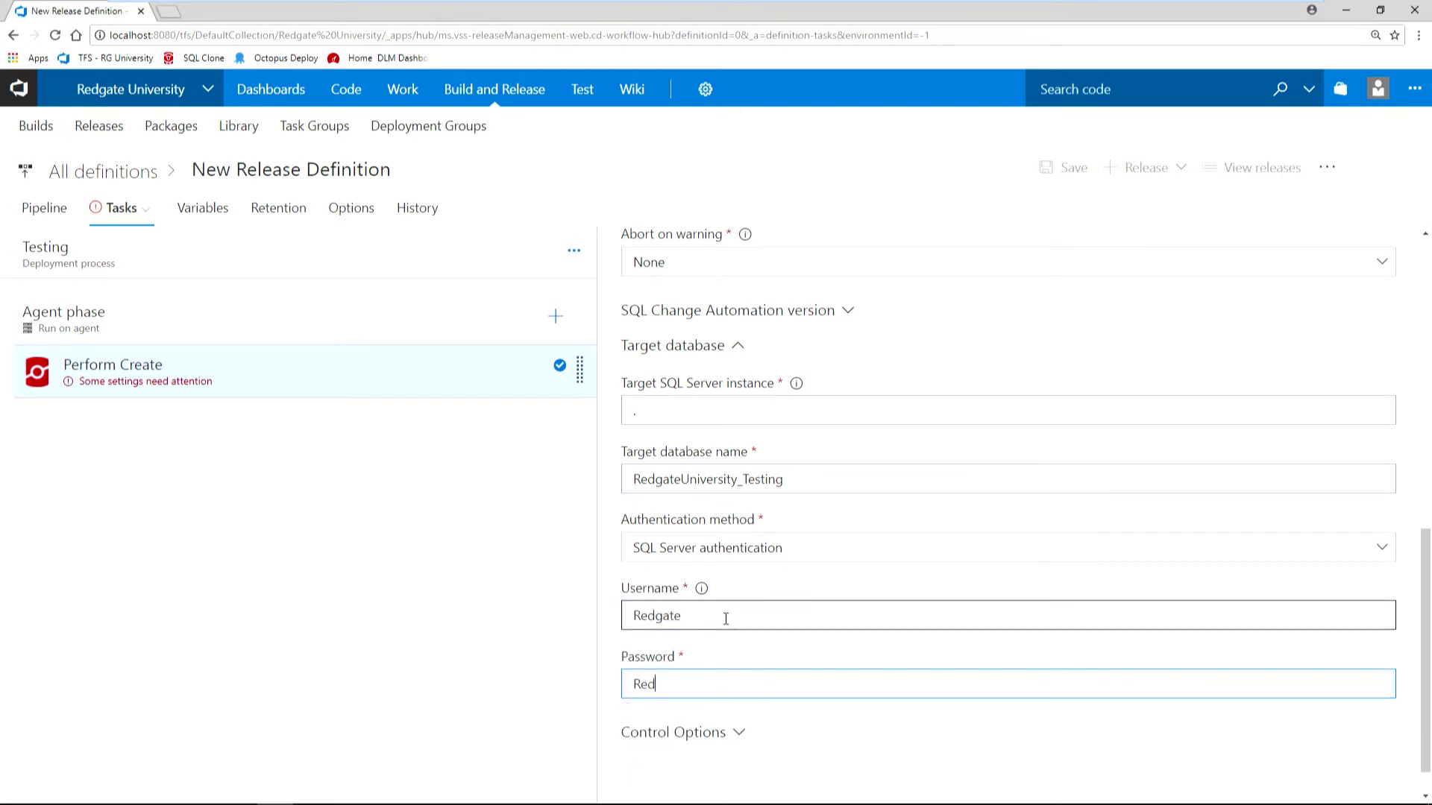
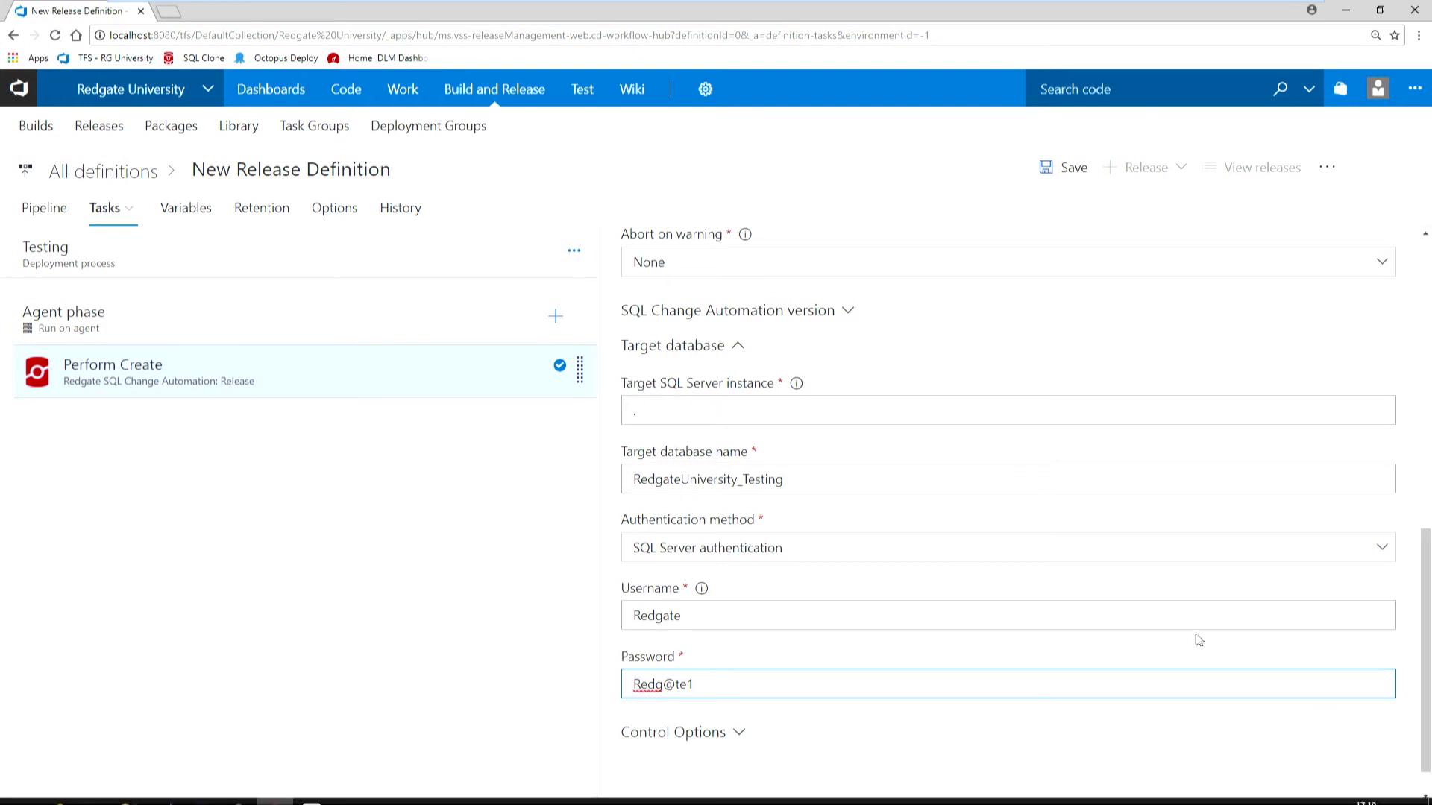
{"action": "left_click", "coordinate": [1063, 176]}
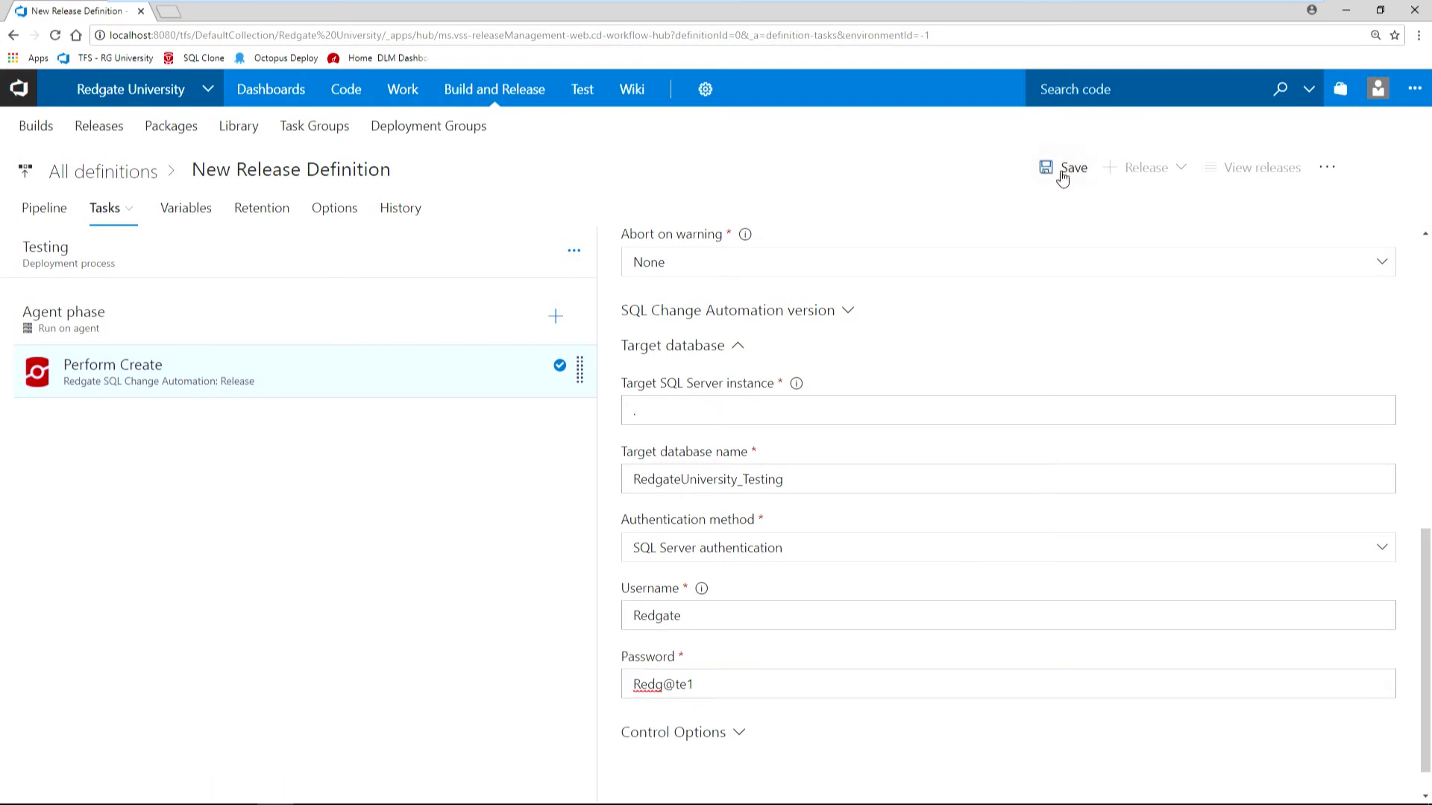
Confirm the save and view the pipeline with Redgate University-CI feeding Testing.
{"action": "left_click", "coordinate": [855, 509]}
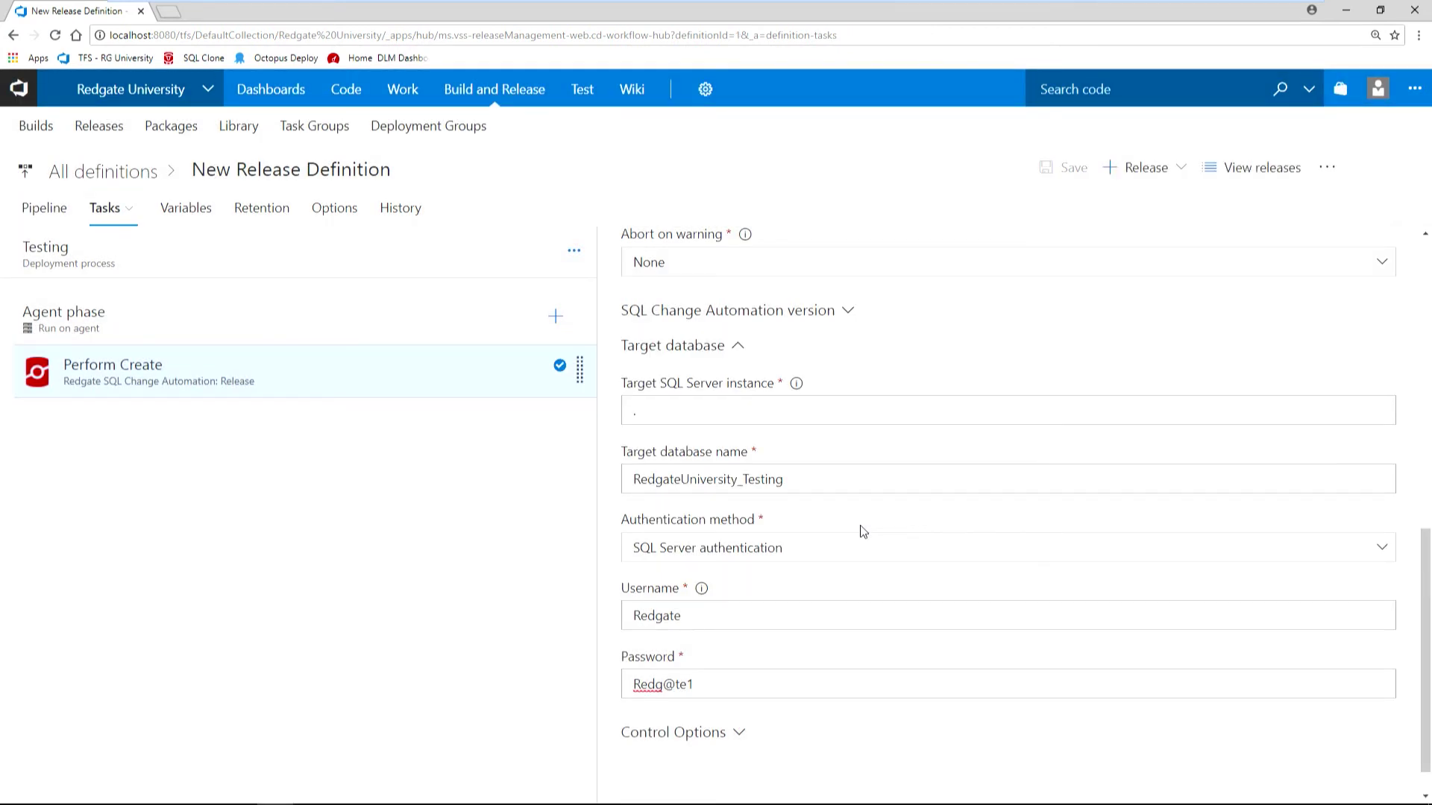
{"action": "left_click", "coordinate": [39, 221]}
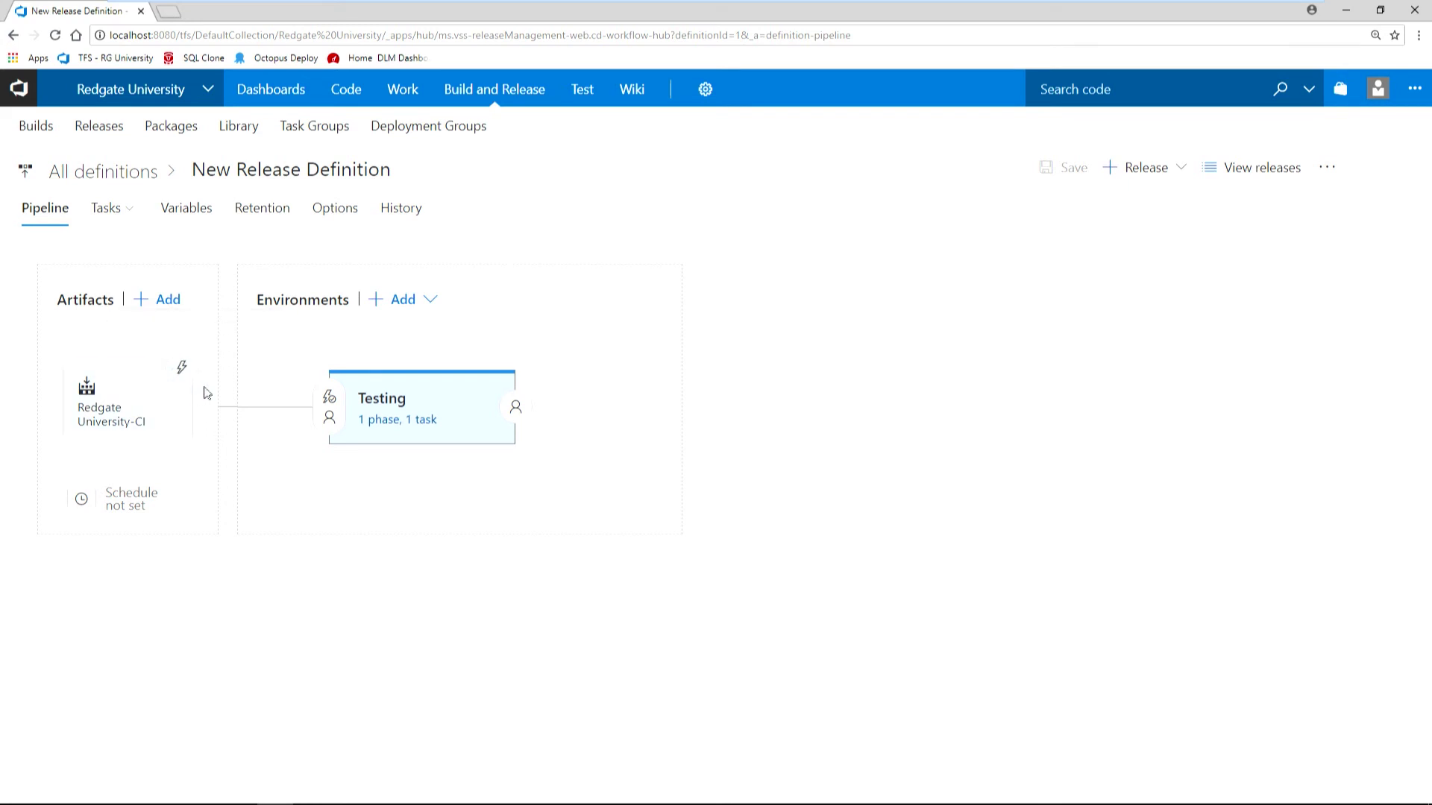
{"action": "mouse_move", "coordinate": [428, 401]}
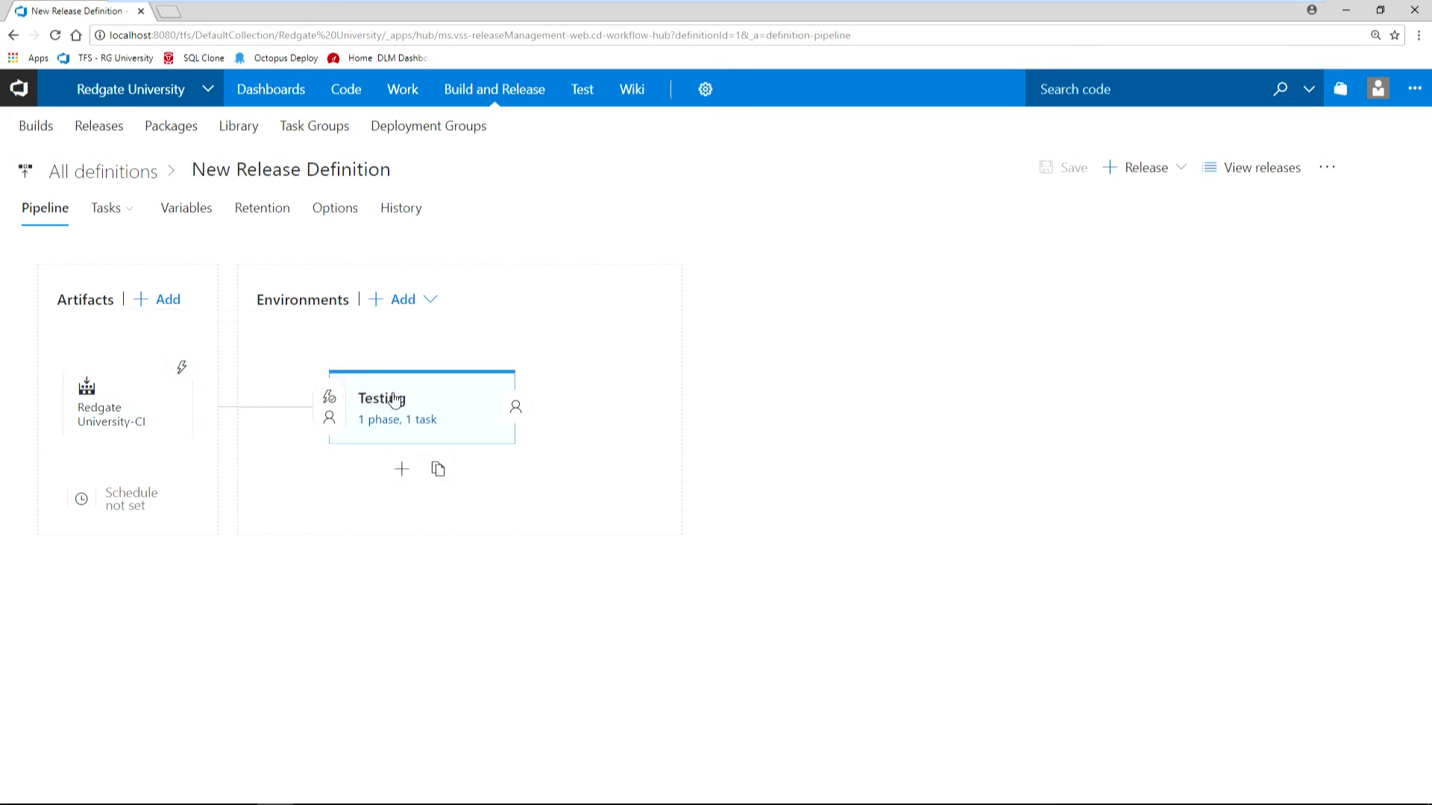